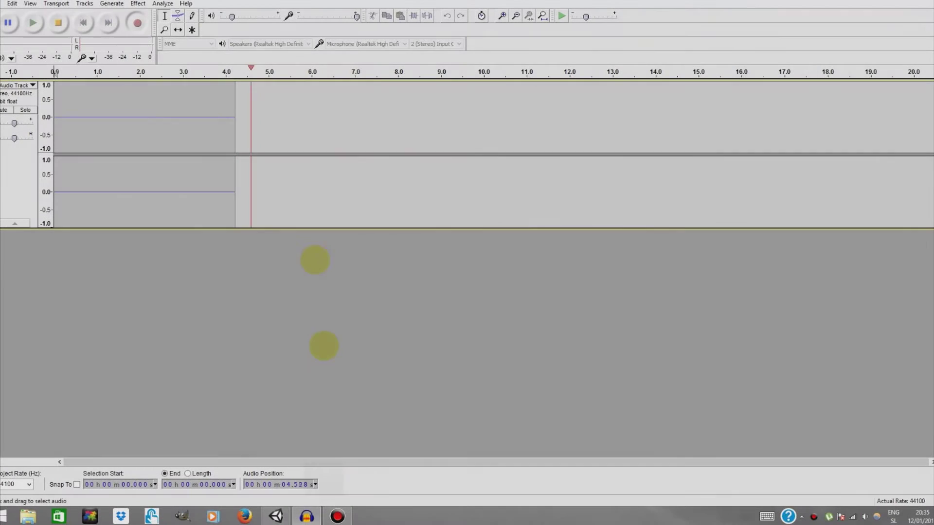
# - Switch to Unity and add a 3D cube to the scene
pyautogui.click(276, 516)
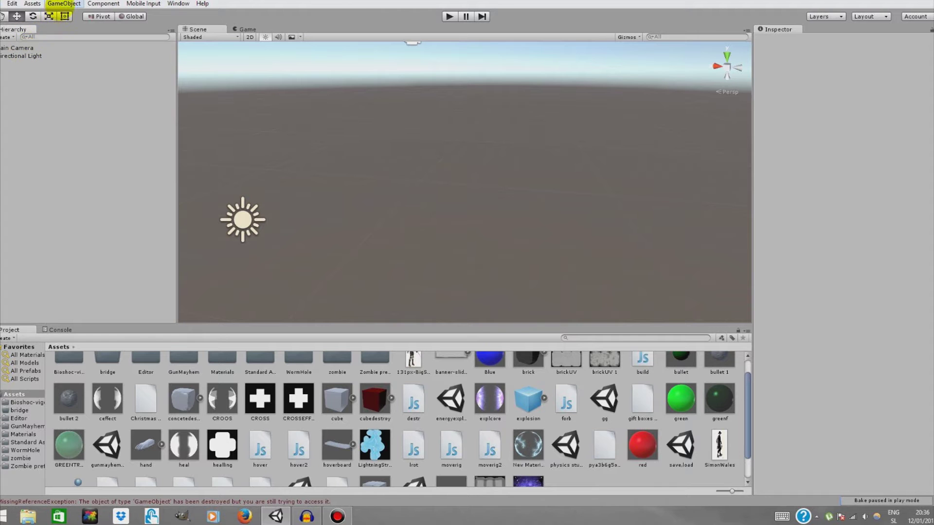
pyautogui.click(63, 4)
pyautogui.moveTo(77, 38)
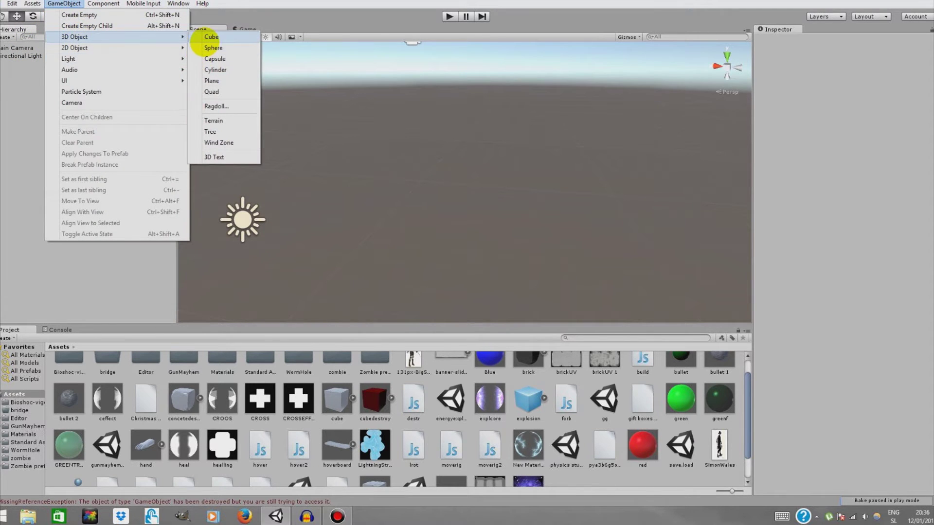
pyautogui.click(205, 37)
pyautogui.scroll(-10, 514, 195)
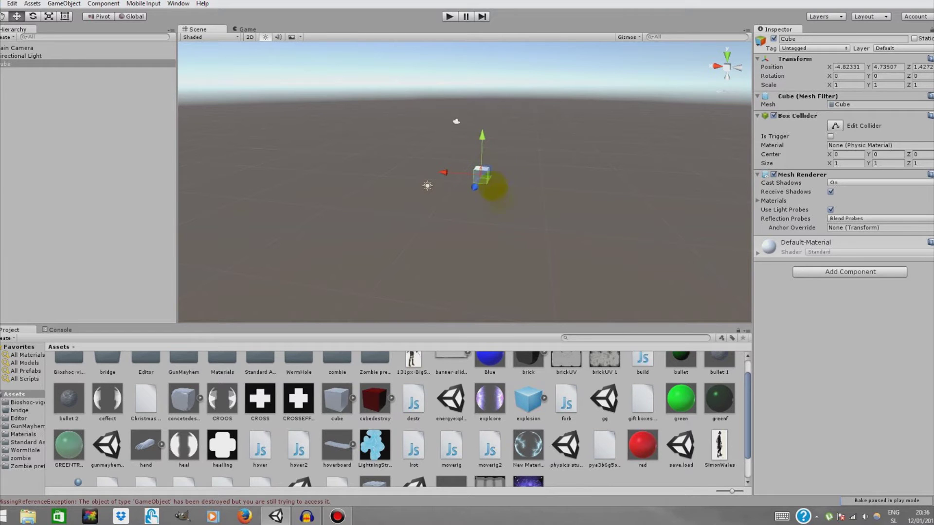
pyautogui.moveTo(481, 148); pyautogui.dragTo(476, 160)
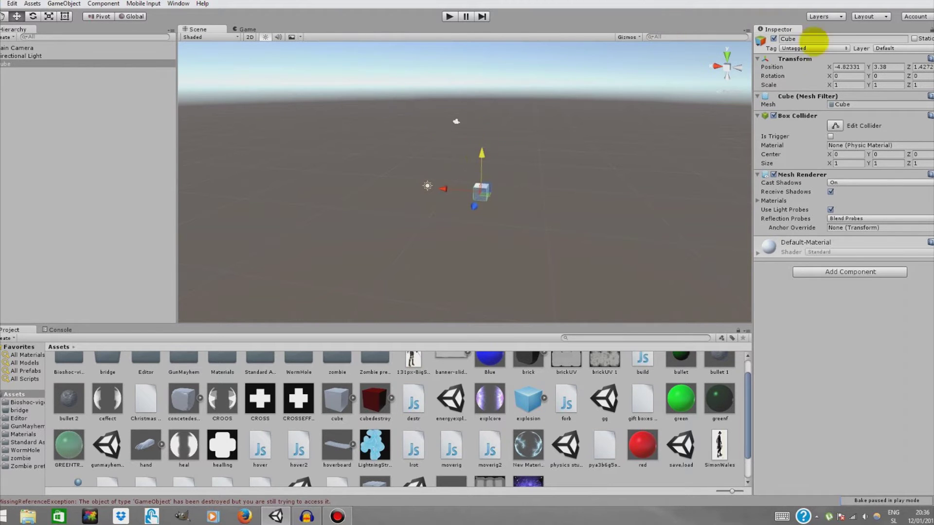
# - Set the cube's position to X 0, Y 0, Z 0
pyautogui.click(848, 67)
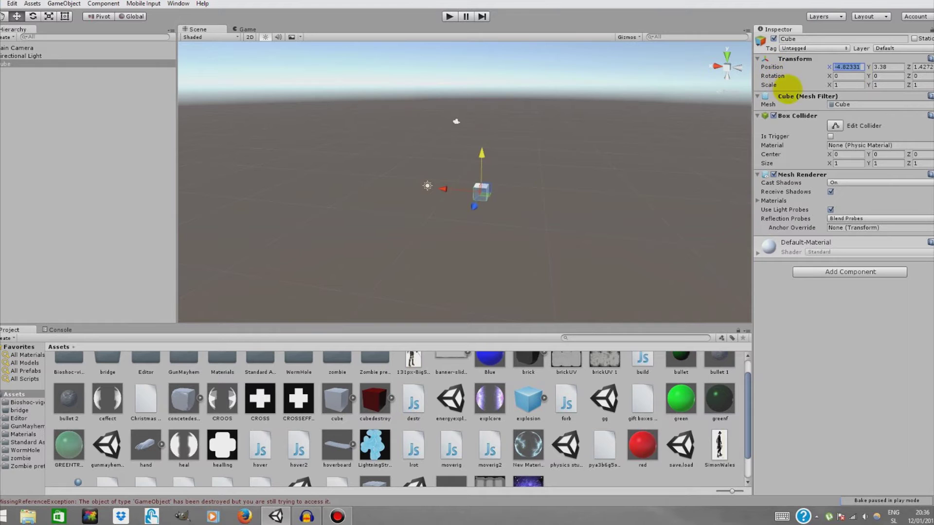
pyautogui.write('0')
pyautogui.click(888, 67)
pyautogui.write('0')
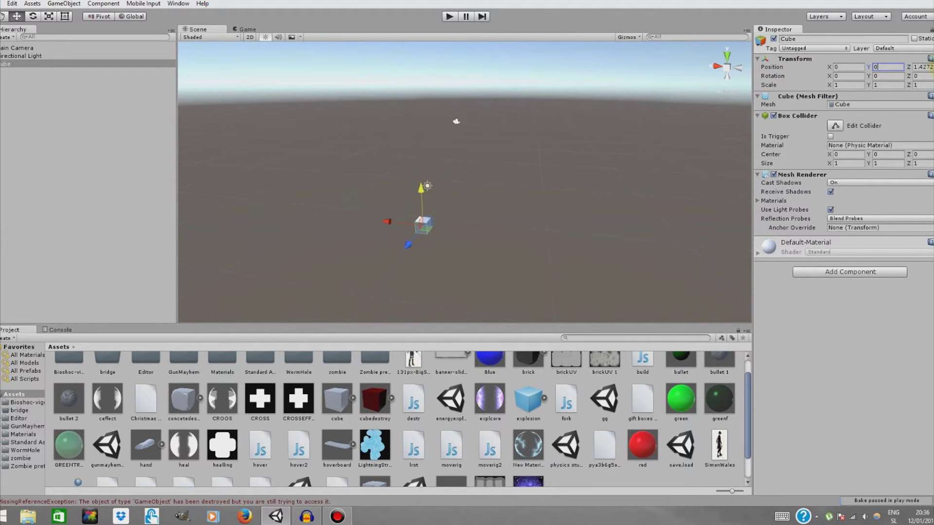
pyautogui.click(930, 67)
pyautogui.write('0')
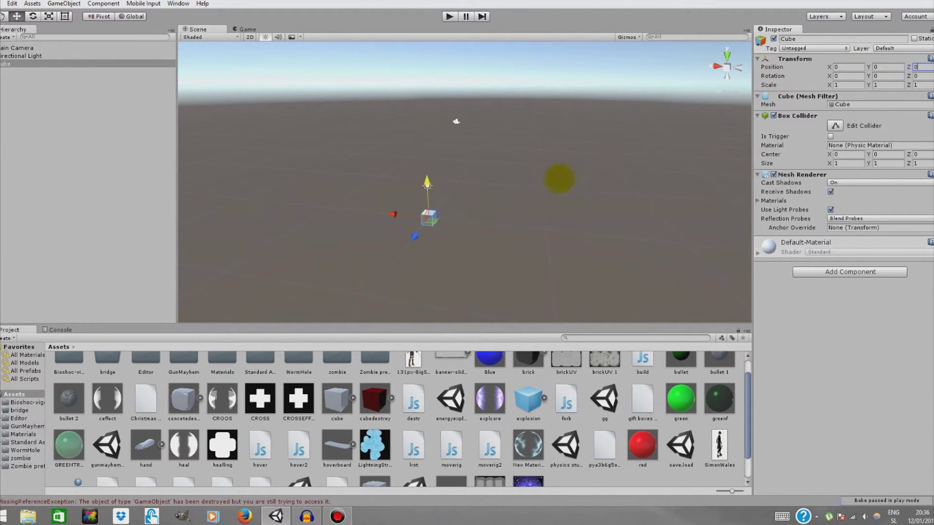
# - Duplicate the cube and move the copy beside the original, to about X -1.01
pyautogui.moveTo(560, 178)
pyautogui.mouseDown(button='right')
pyautogui.moveTo(564, 189)
pyautogui.moveTo(519, 193)
pyautogui.moveTo(564, 175)
pyautogui.mouseUp(button='right')
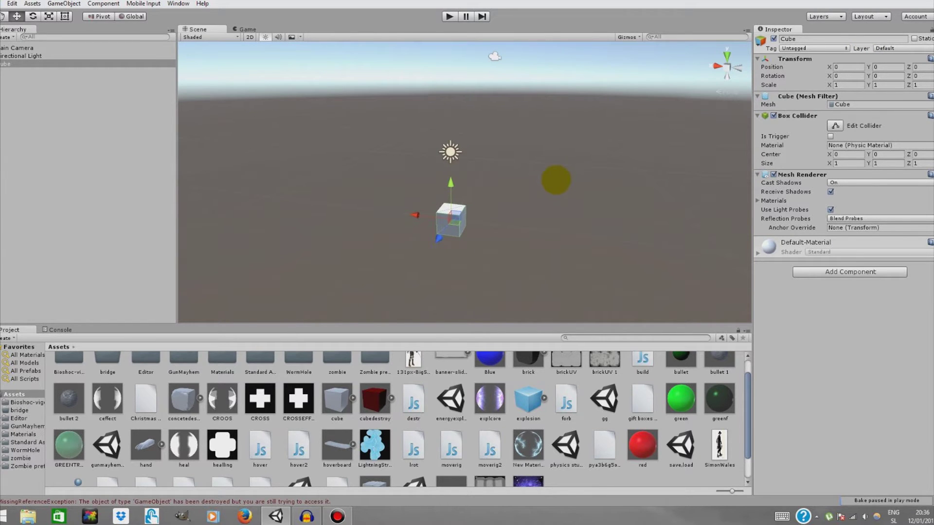
pyautogui.moveTo(515, 225); pyautogui.dragTo(540, 241, button='right')
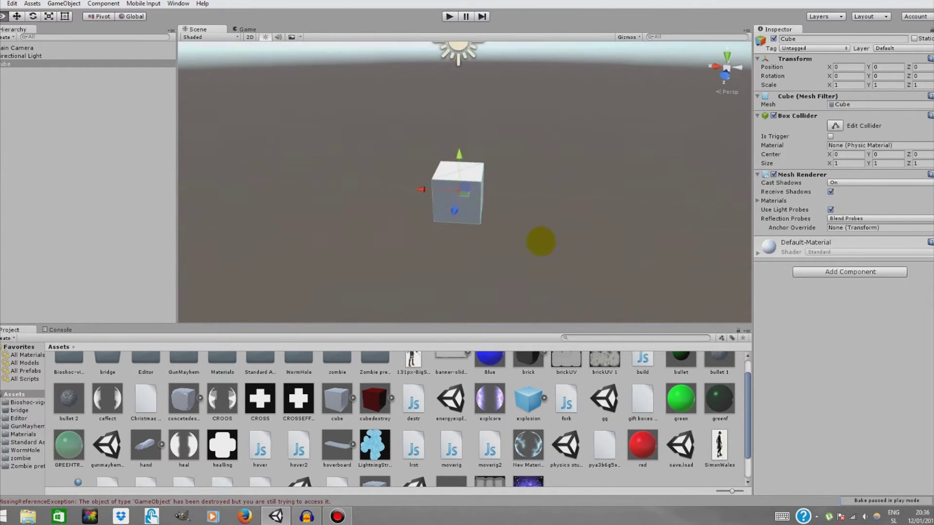
pyautogui.rightClick(134, 64)
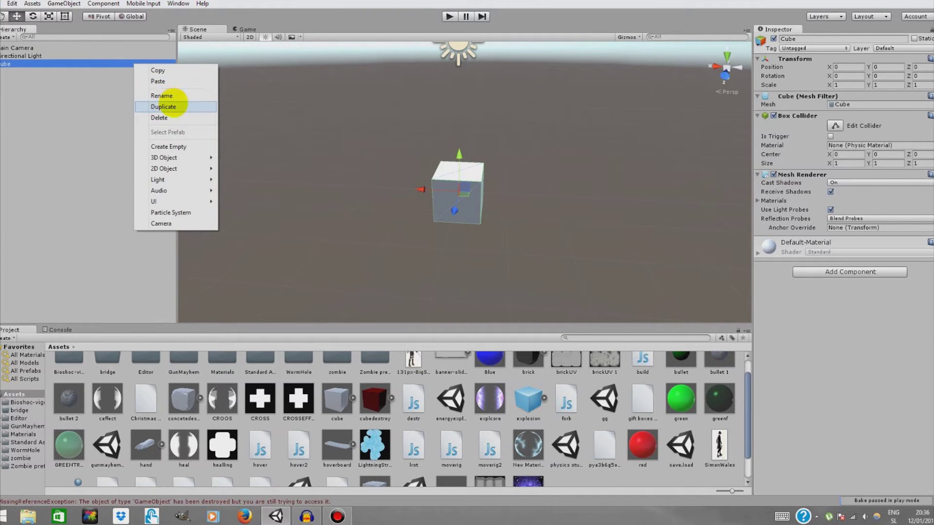
pyautogui.click(163, 107)
pyautogui.moveTo(421, 189); pyautogui.dragTo(468, 193)
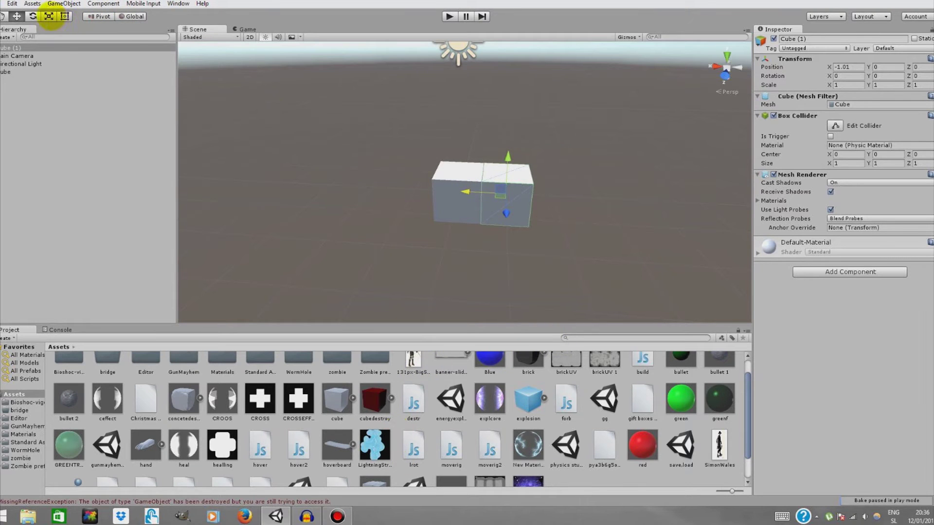
# - Scale the duplicate cube uniformly to about 0.257 and move it to about X -0.61, against the large cube's side face
pyautogui.click(48, 16)
pyautogui.moveTo(501, 194); pyautogui.dragTo(471, 199)
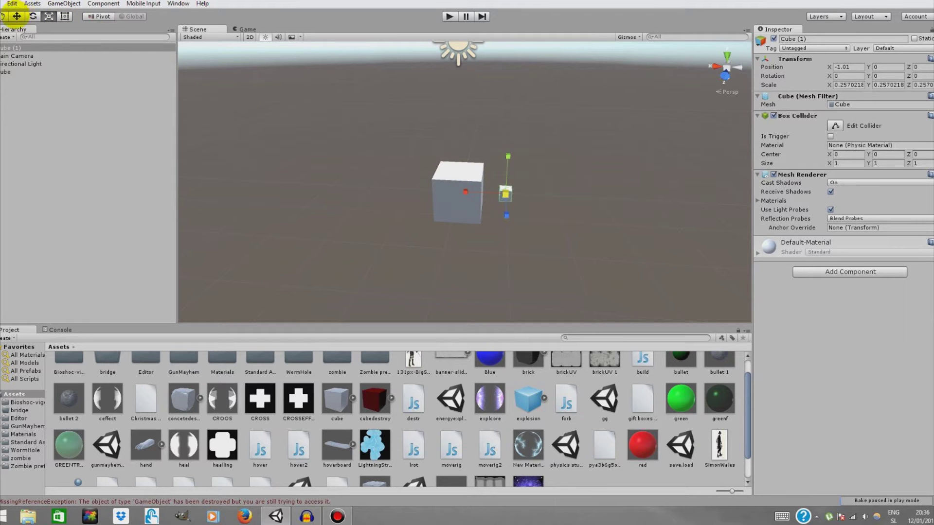
pyautogui.click(17, 16)
pyautogui.moveTo(465, 193); pyautogui.dragTo(454, 191)
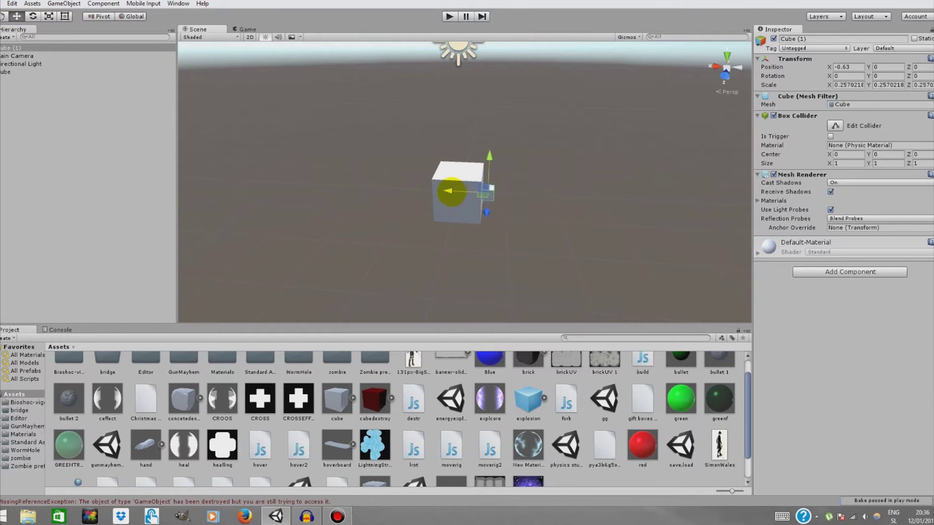
pyautogui.press('w')
pyautogui.moveTo(451, 192); pyautogui.dragTo(469, 178, button='right')
pyautogui.press('s')
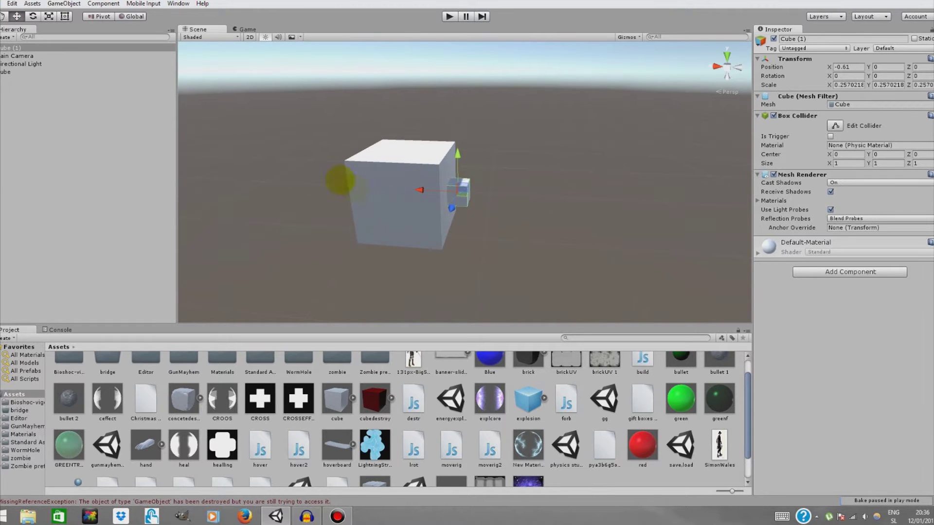
pyautogui.keyDown('alt'); pyautogui.moveTo(340, 177); pyautogui.dragTo(467, 180); pyautogui.keyUp('alt')
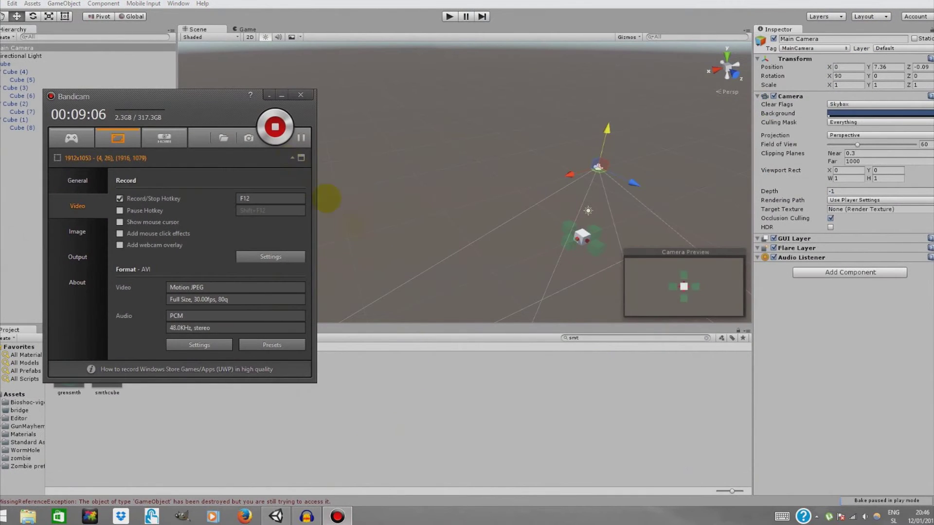
# - Apply the red material to all four small cubes on the large cube's sides
pyautogui.click(275, 127)
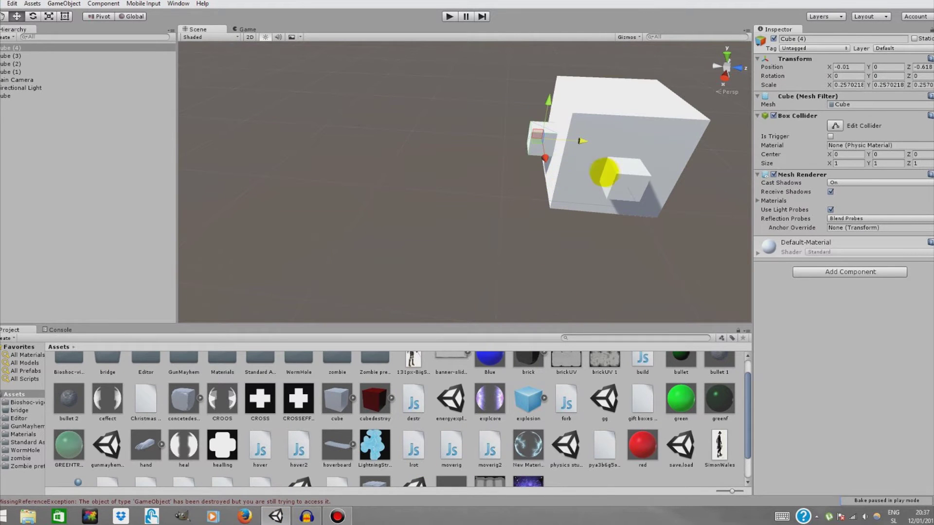
pyautogui.moveTo(605, 179); pyautogui.dragTo(422, 287, button='right')
pyautogui.press('d')
pyautogui.press('w')
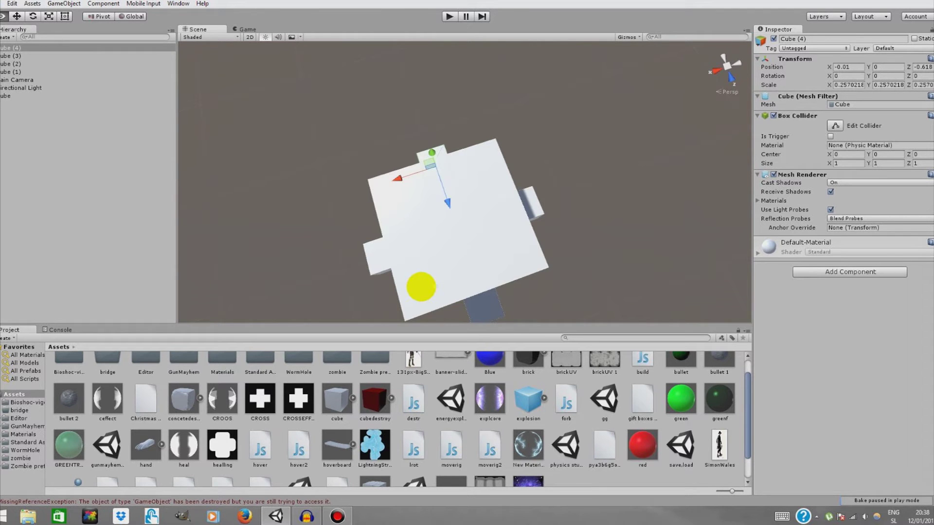
pyautogui.moveTo(421, 287); pyautogui.dragTo(417, 187, button='right')
pyautogui.moveTo(643, 445); pyautogui.dragTo(406, 229)
pyautogui.moveTo(406, 231); pyautogui.dragTo(579, 248, button='right')
pyautogui.moveTo(645, 456); pyautogui.dragTo(429, 262)
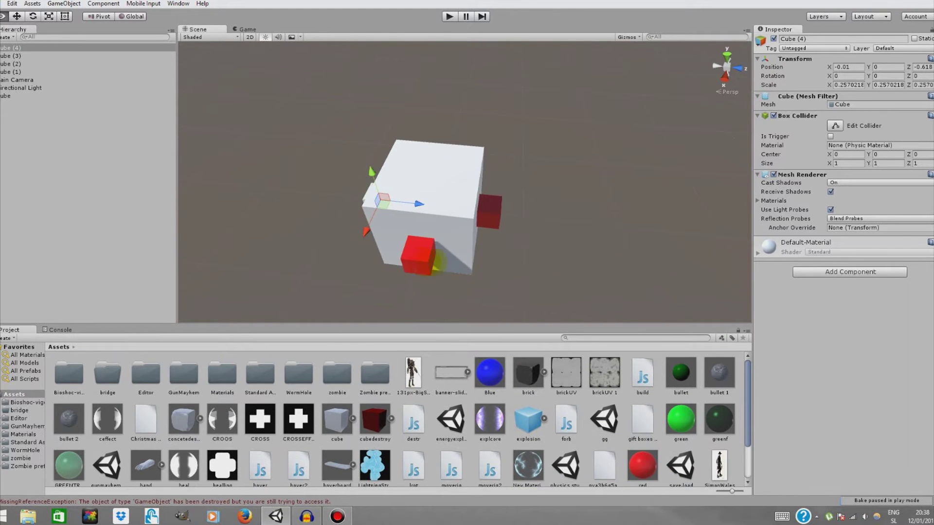
pyautogui.moveTo(438, 264); pyautogui.dragTo(608, 269, button='right')
pyautogui.moveTo(643, 473); pyautogui.dragTo(397, 225)
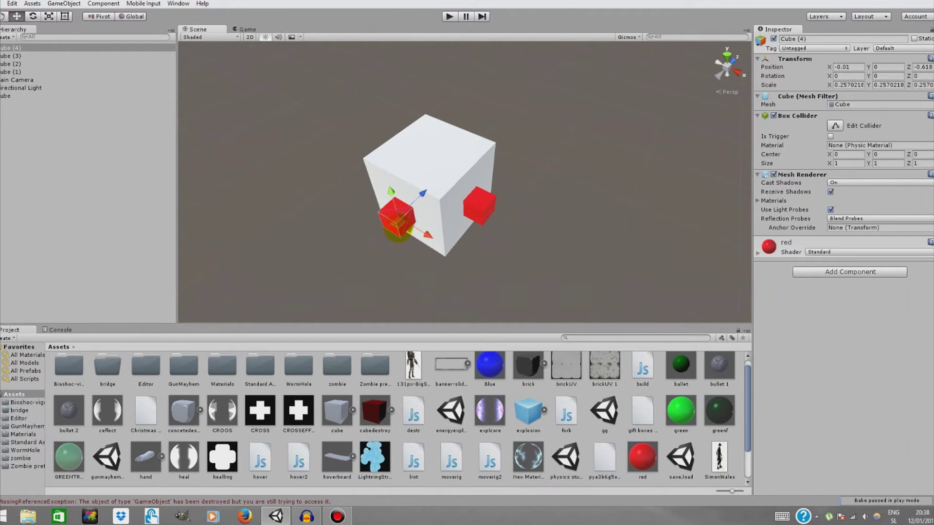
pyautogui.moveTo(398, 226); pyautogui.dragTo(658, 230, button='right')
pyautogui.scroll(1, 642, 457)
pyautogui.moveTo(642, 465); pyautogui.dragTo(515, 195)
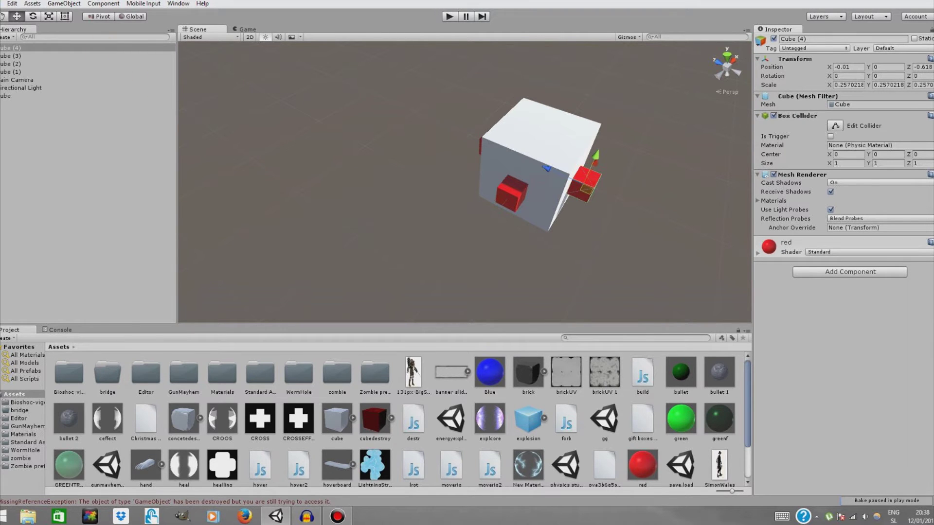
# - Add another full-size 3D cube to the scene
pyautogui.click(63, 3)
pyautogui.moveTo(88, 38)
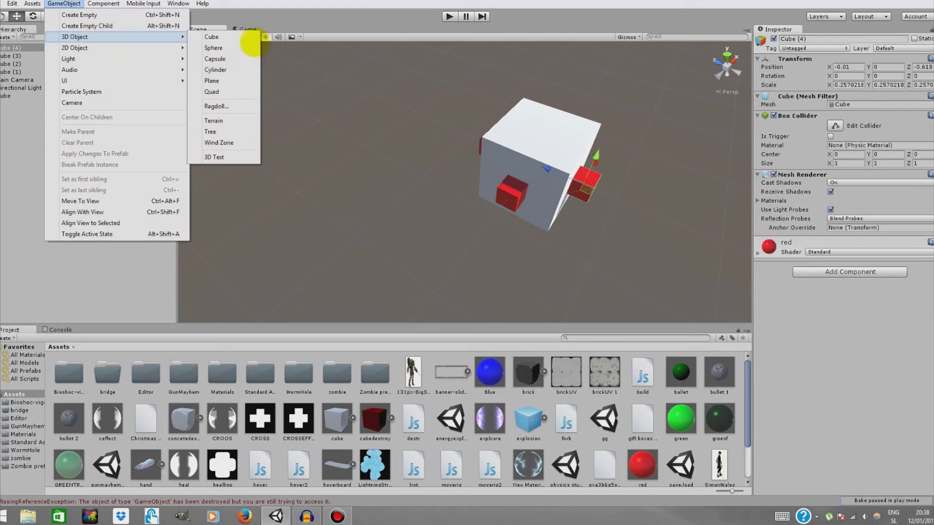
pyautogui.click(247, 37)
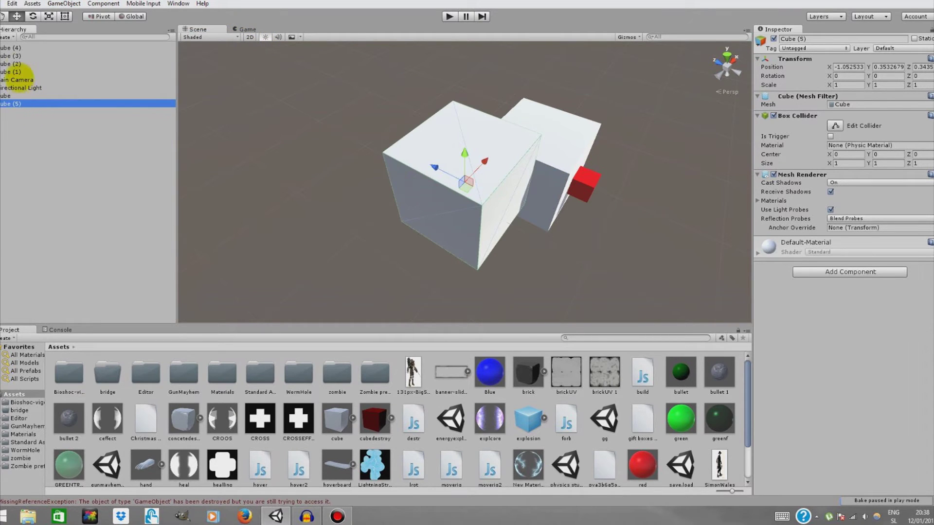
# - Parent the four small cubes, Cube (1) to Cube (4), to the original Cube in the hierarchy
pyautogui.click(19, 71)
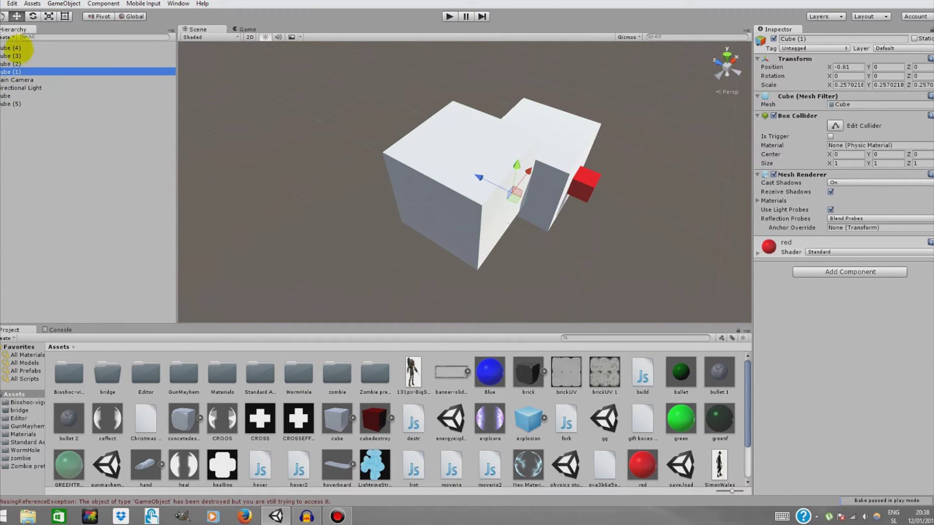
pyautogui.keyDown('shift'); pyautogui.click(11, 47); pyautogui.keyUp('shift')
pyautogui.rightClick(12, 53)
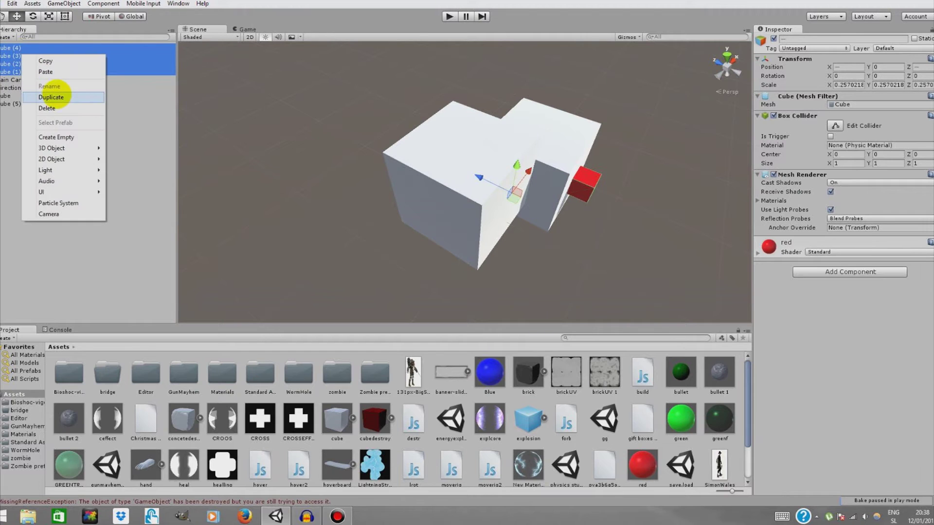
pyautogui.click(7, 55)
pyautogui.click(25, 72)
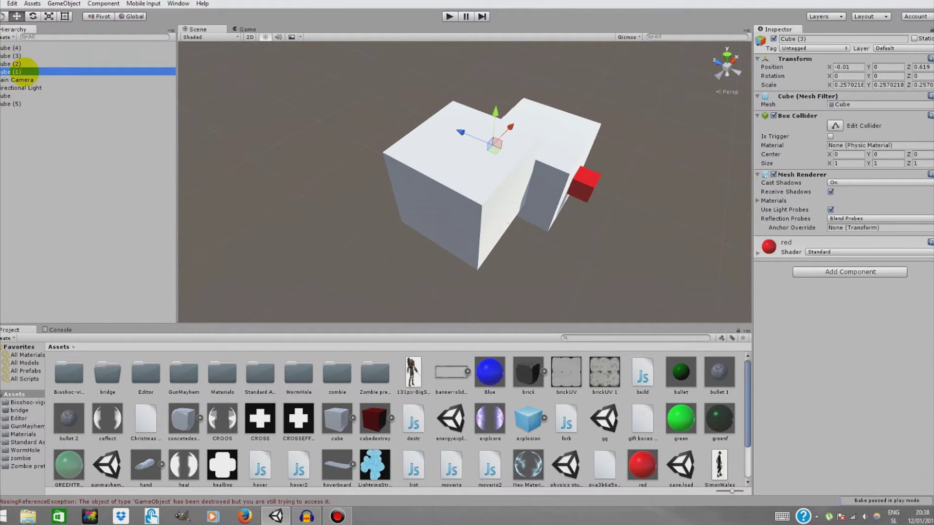
pyautogui.keyDown('shift'); pyautogui.click(22, 48); pyautogui.keyUp('shift')
pyautogui.moveTo(22, 49); pyautogui.dragTo(27, 96)
pyautogui.click(7, 64)
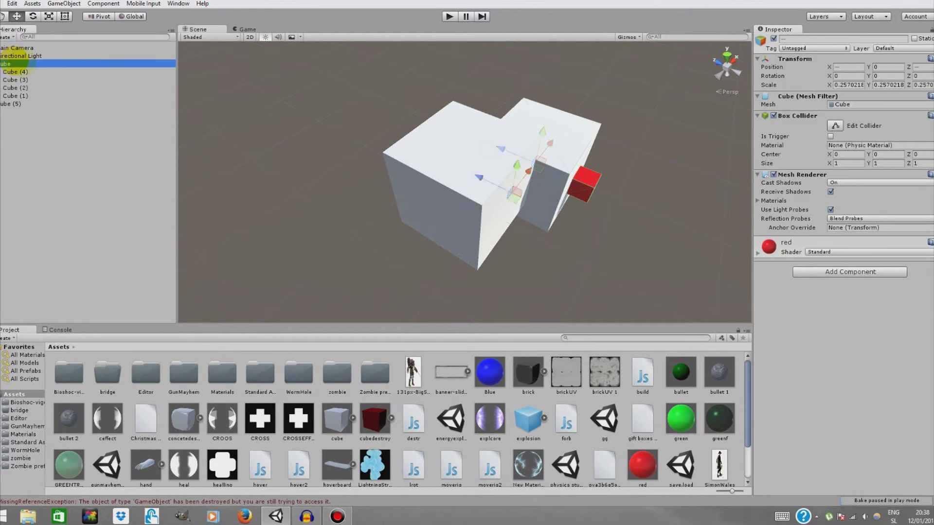
pyautogui.press('f')
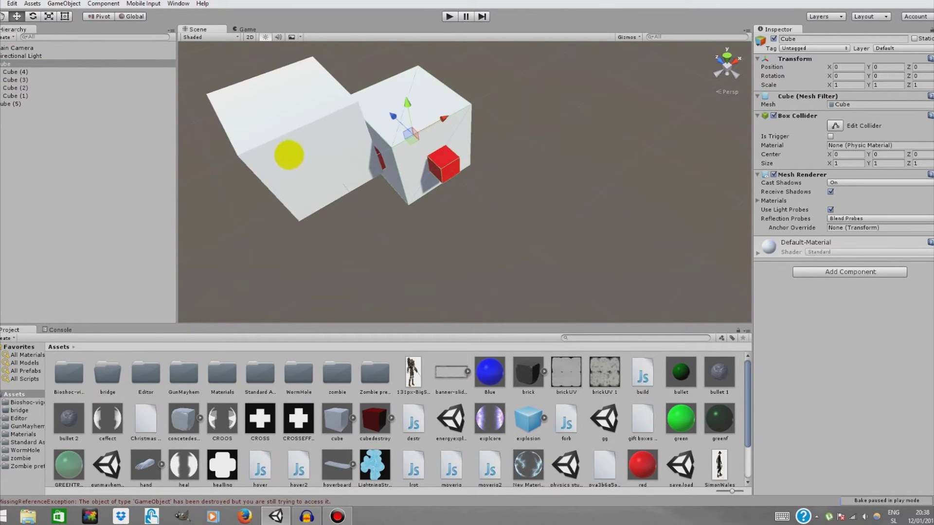
# - Move Cube (5) out of the original cube to about X -0.093, Y -0.248, Z -1.389, leaving a gap beside the small red cube
pyautogui.click(281, 145)
pyautogui.scroll(-5, 225, 150)
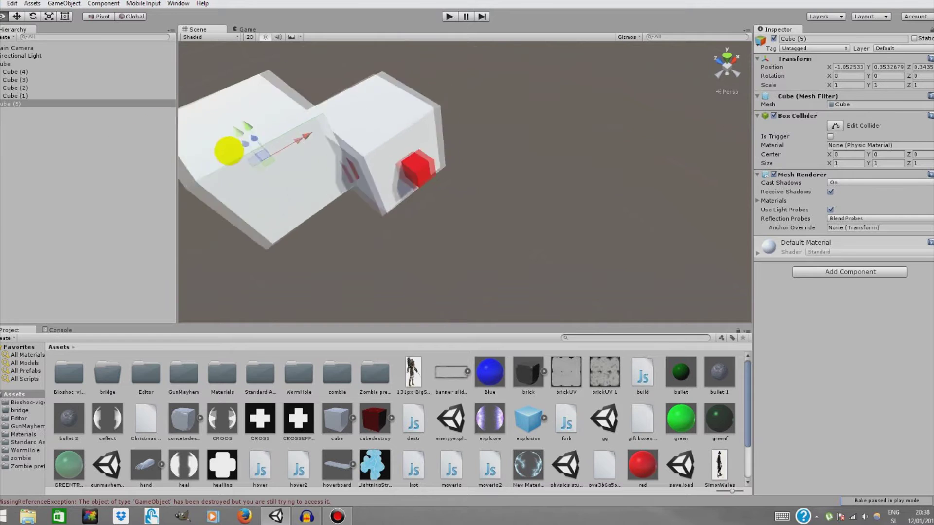
pyautogui.moveTo(319, 144); pyautogui.dragTo(428, 140)
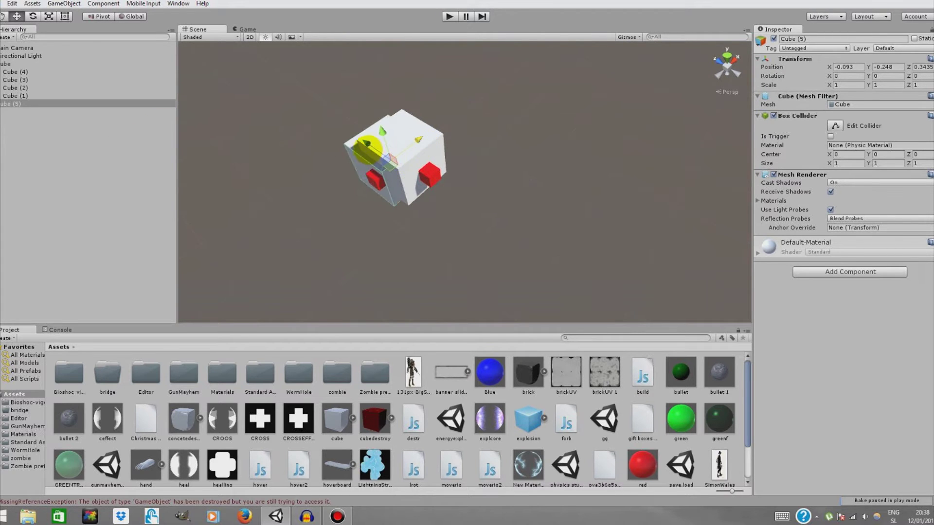
pyautogui.moveTo(365, 147); pyautogui.dragTo(573, 120)
pyautogui.scroll(-5, 574, 119)
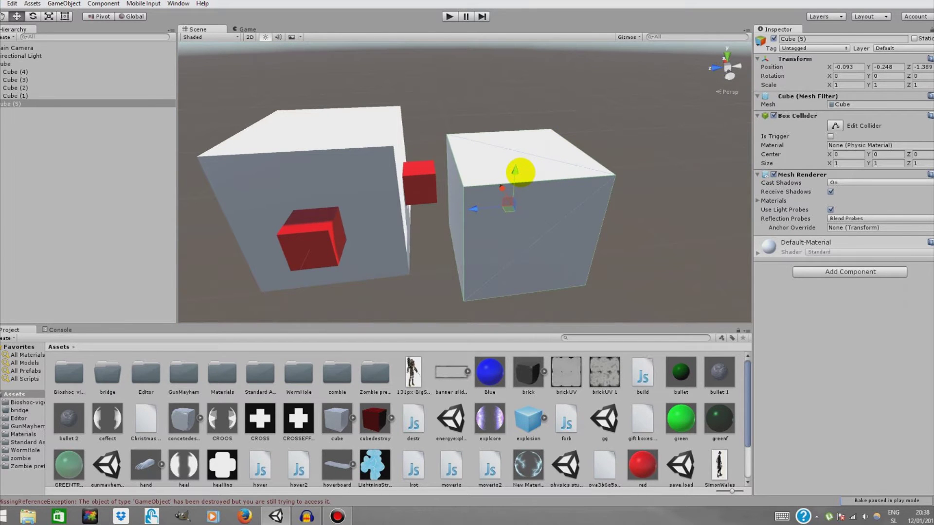
# - Align Cube (5) with the original cube at about X -0.004, Y 0.006, Z -1.641
pyautogui.moveTo(517, 172); pyautogui.dragTo(511, 150)
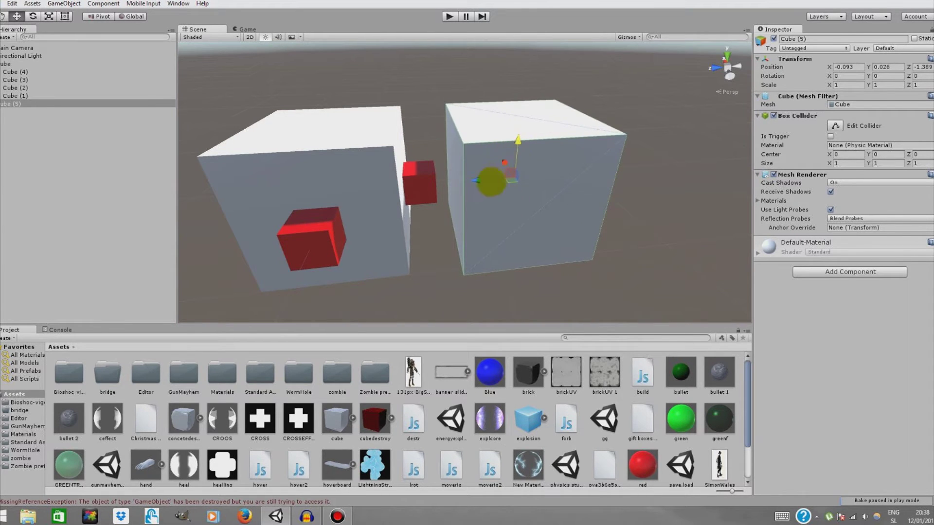
pyautogui.moveTo(489, 180); pyautogui.dragTo(550, 283)
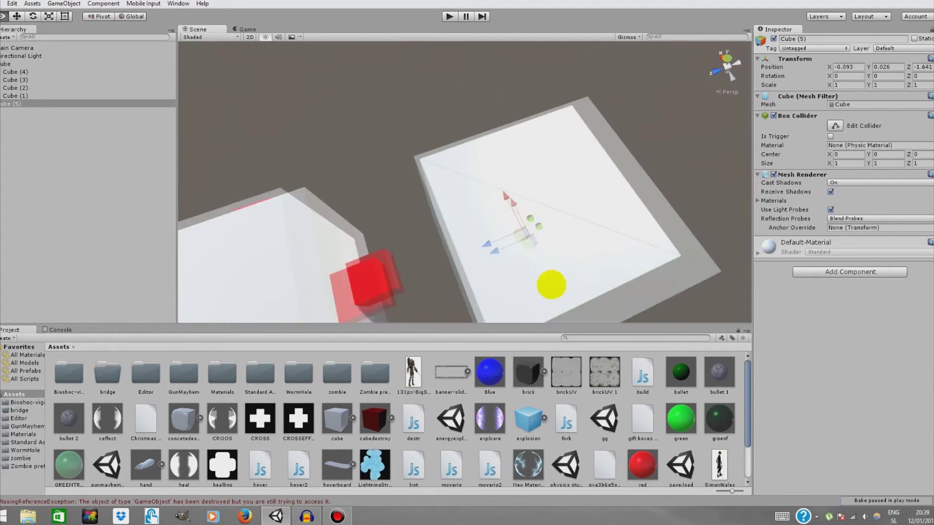
pyautogui.scroll(-5, 550, 283)
pyautogui.moveTo(475, 171); pyautogui.dragTo(264, 265)
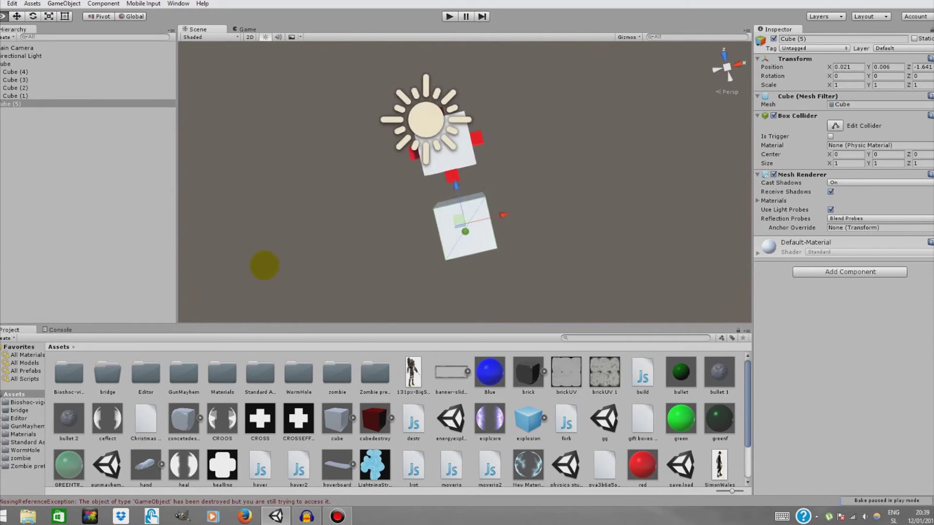
pyautogui.keyDown('alt'); pyautogui.scroll(4, 264, 265); pyautogui.keyUp('alt')
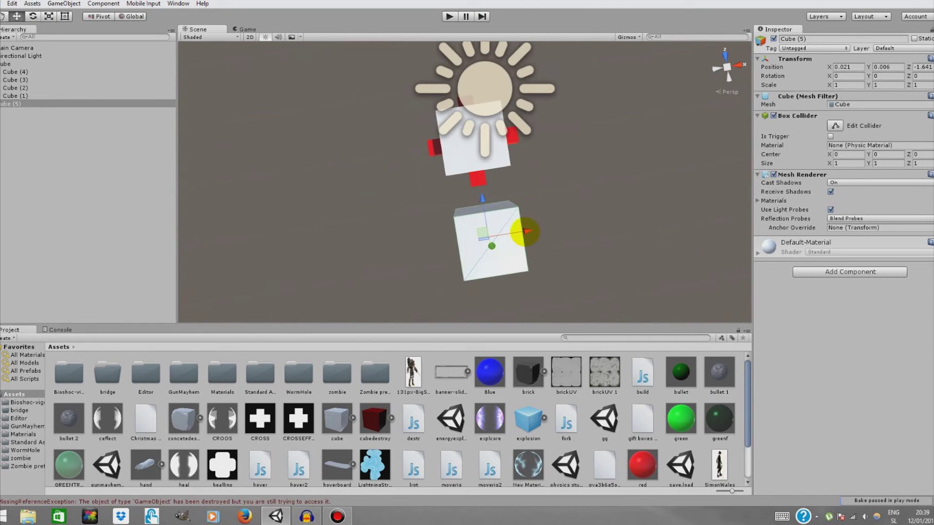
pyautogui.moveTo(525, 232); pyautogui.dragTo(239, 512)
pyautogui.scroll(5, 522, 235)
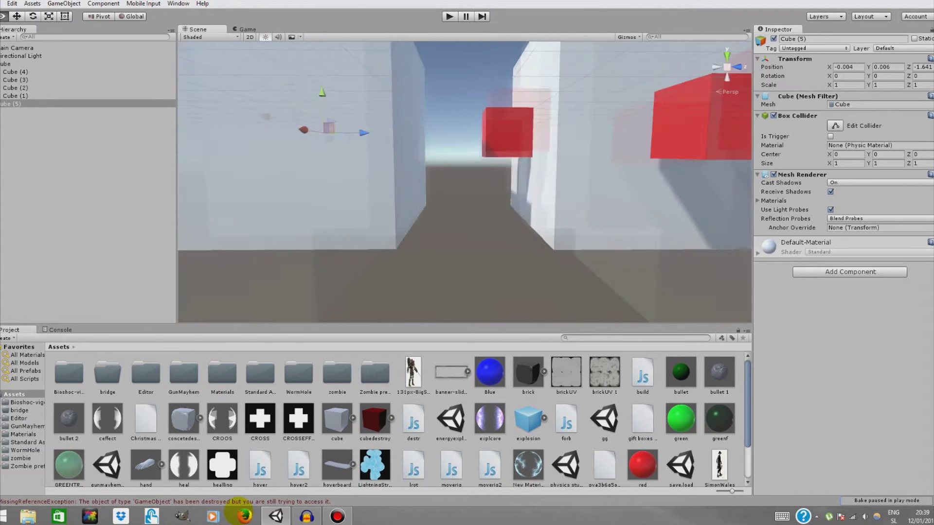
# - Lower Cube (5) slightly to about Y -0.015, level with the original cube
pyautogui.scroll(-5, 239, 512)
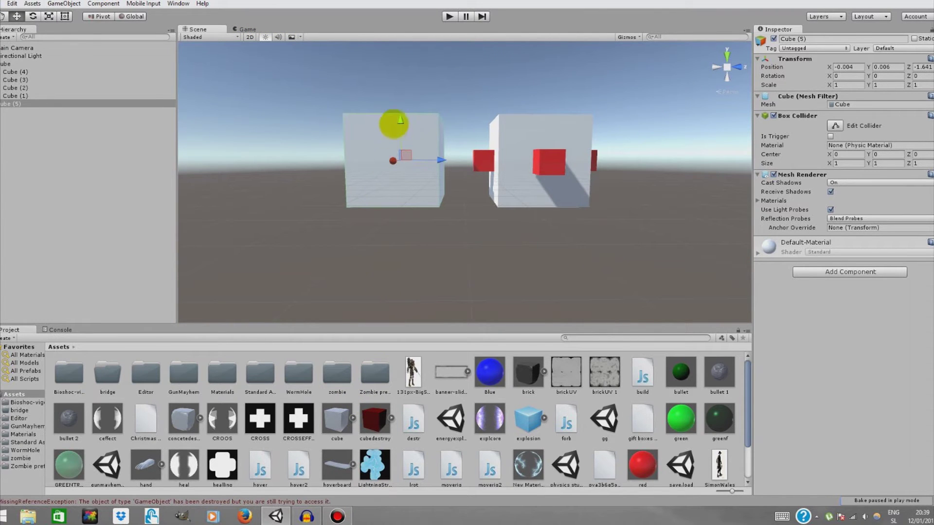
pyautogui.moveTo(398, 119); pyautogui.dragTo(405, 121)
pyautogui.moveTo(458, 128); pyautogui.dragTo(486, 201, button='right')
pyautogui.scroll(-5, 487, 200)
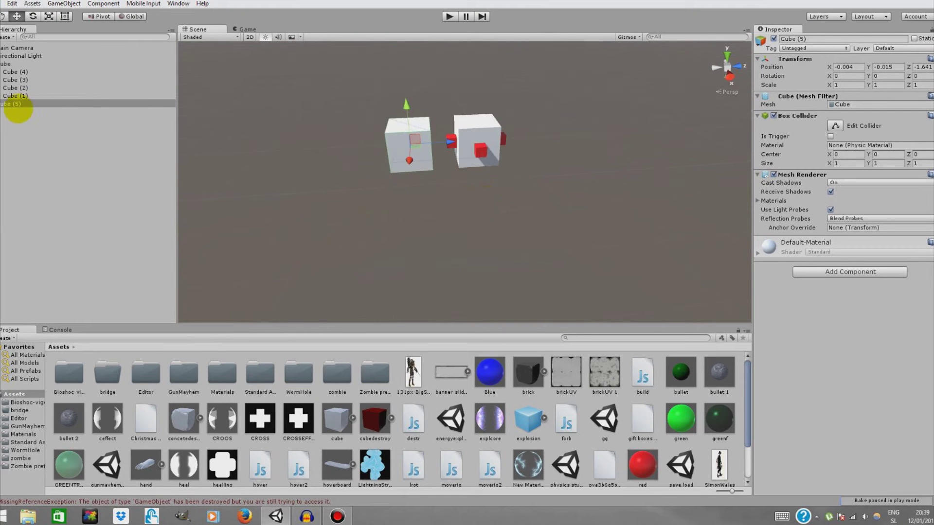
# - Parent Cube (5) to Cube (4), the small red cube facing it, in the hierarchy
pyautogui.moveTo(385, 102); pyautogui.dragTo(396, 89, button='right')
pyautogui.scroll(4, 398, 89)
pyautogui.click(425, 144)
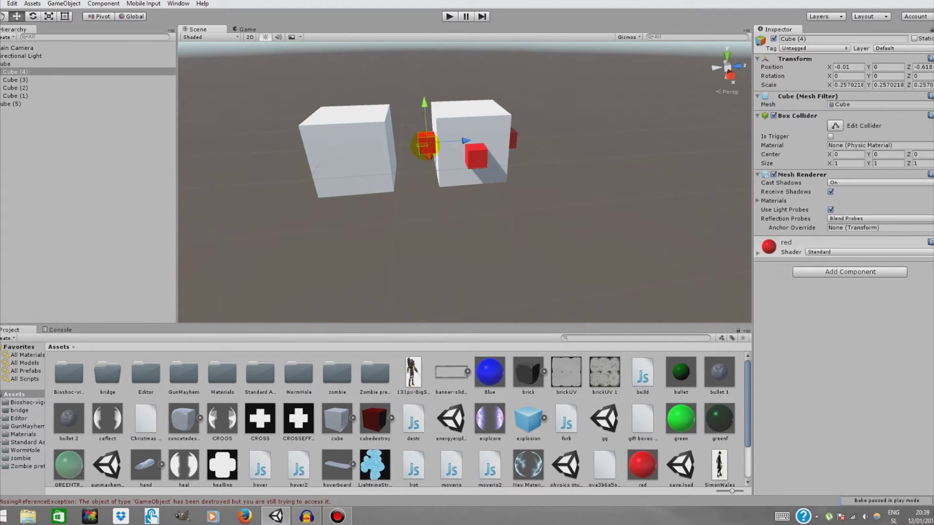
pyautogui.click(13, 104)
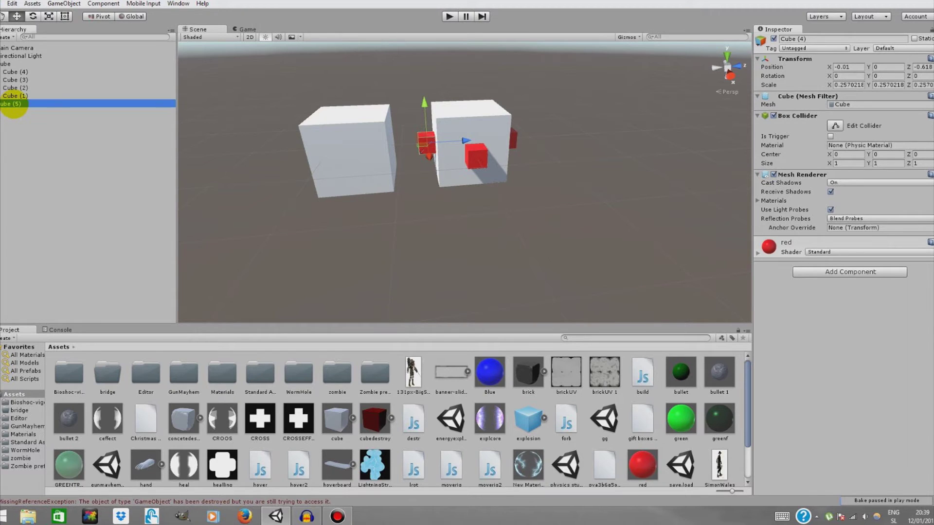
pyautogui.moveTo(22, 105); pyautogui.dragTo(36, 72)
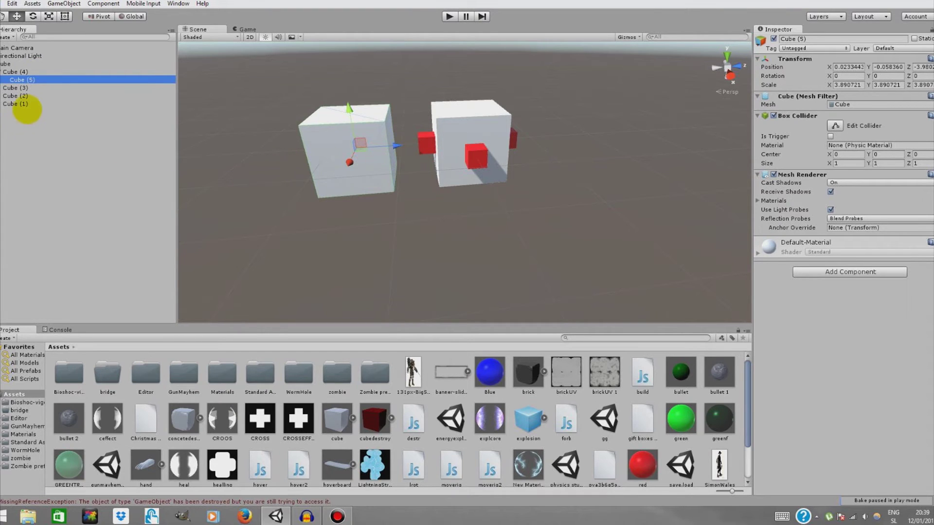
# - Duplicate Cube (5) and move the copy to the opposite side of the original cube, at about local Z 8.93
pyautogui.rightClick(56, 79)
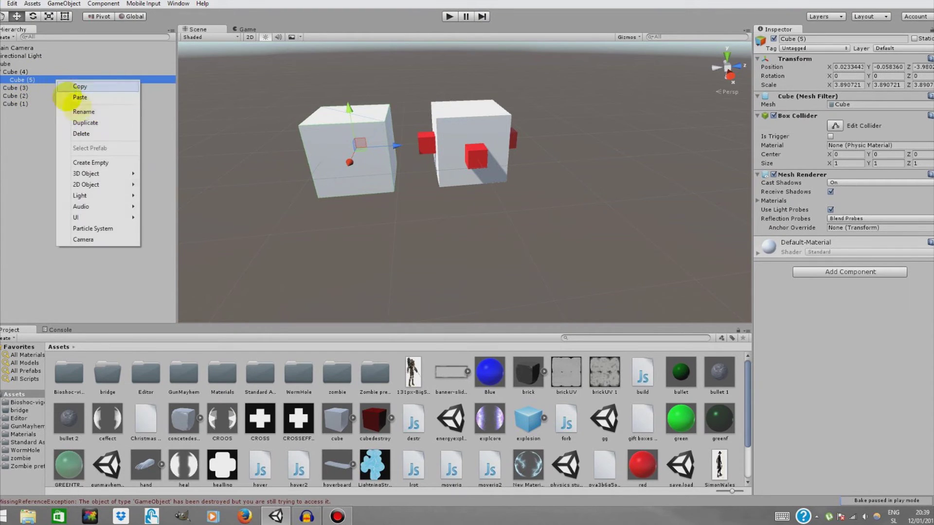
pyautogui.click(63, 121)
pyautogui.moveTo(436, 146); pyautogui.dragTo(580, 112)
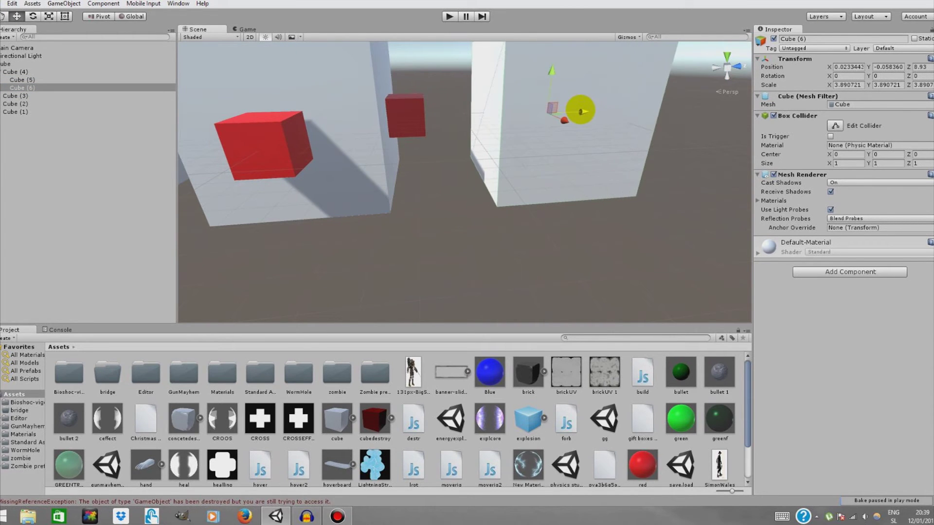
pyautogui.moveTo(565, 127); pyautogui.dragTo(564, 127, button='right')
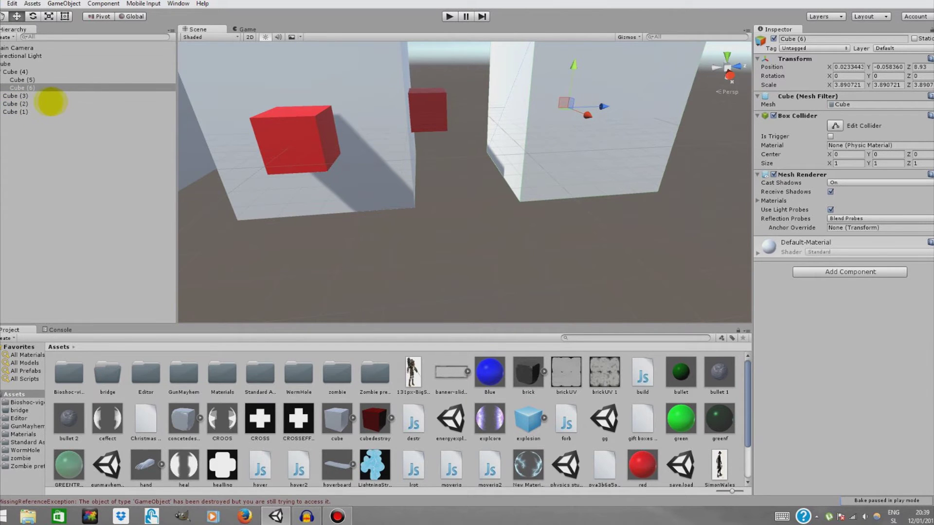
# - Parent the duplicated Cube (6) to Cube (3), the small red cube facing it
pyautogui.click(424, 110)
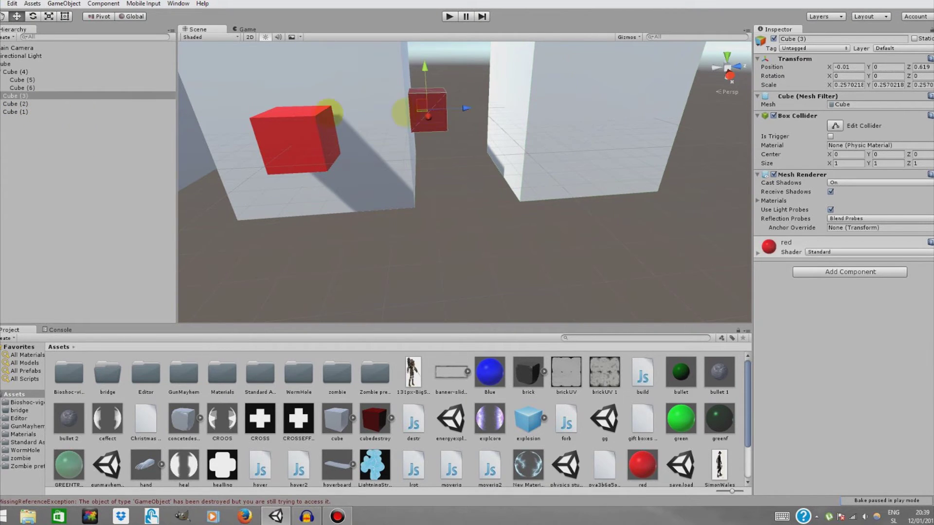
pyautogui.moveTo(39, 87); pyautogui.dragTo(40, 96)
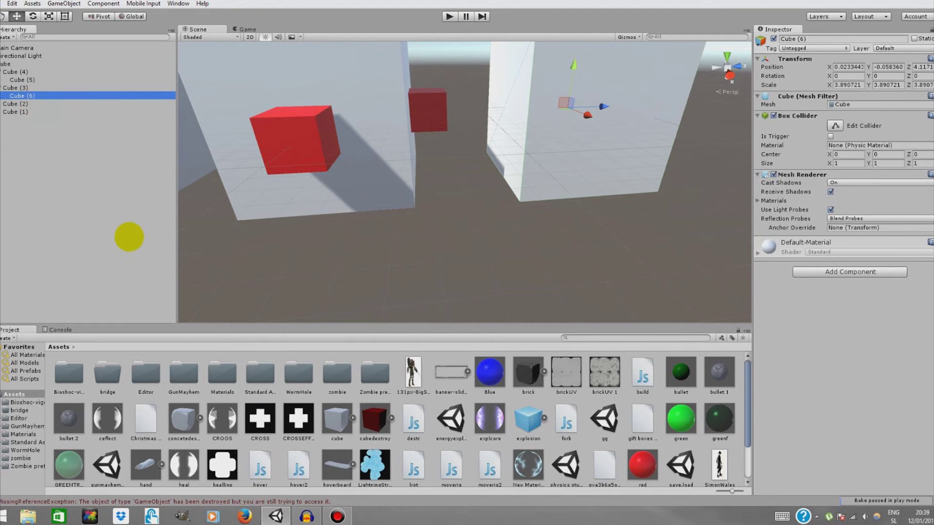
pyautogui.scroll(5, 445, 138)
pyautogui.moveTo(444, 138); pyautogui.dragTo(417, 202, button='right')
pyautogui.scroll(-10, 415, 201)
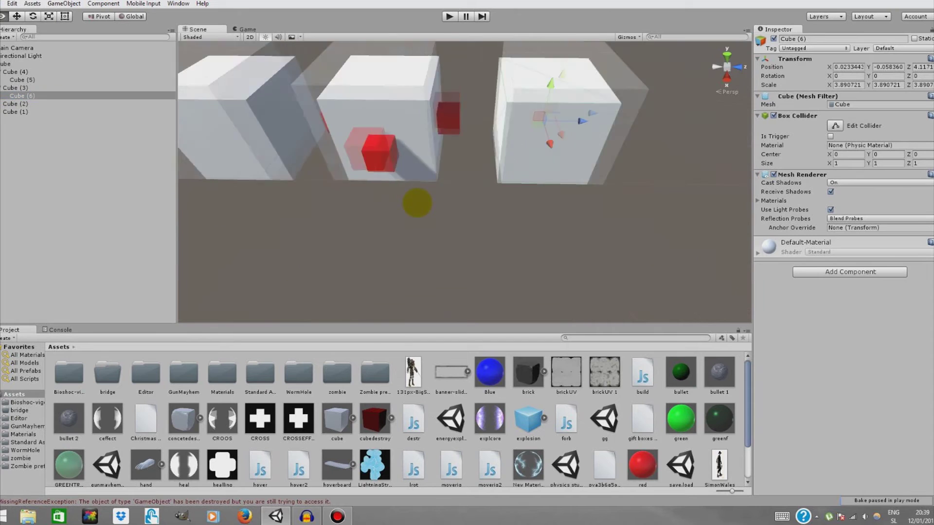
# - Place a duplicate of Cube (6) beside the red Cube (2), at about local X 6.36, Z -2.49, and parent it to Cube (2)
pyautogui.rightClick(54, 95)
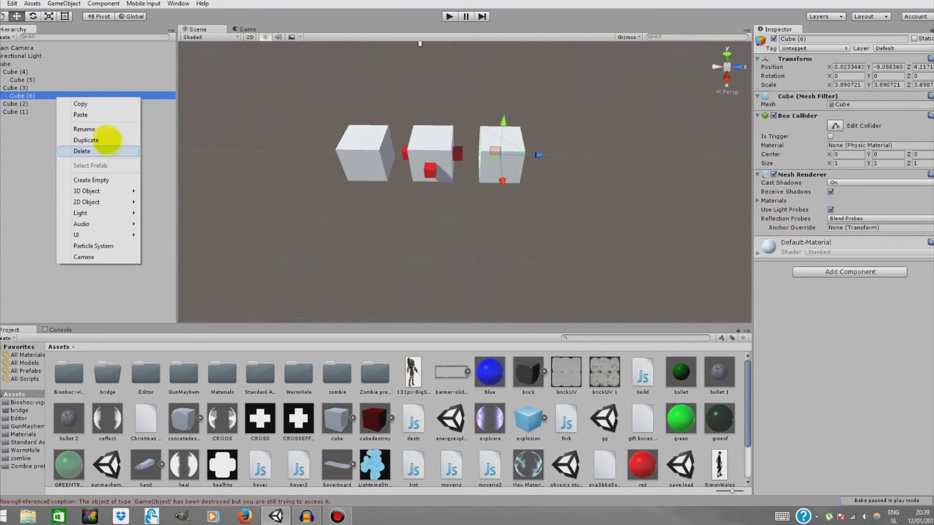
pyautogui.click(98, 140)
pyautogui.moveTo(538, 154); pyautogui.dragTo(208, 173)
pyautogui.scroll(5, 222, 185)
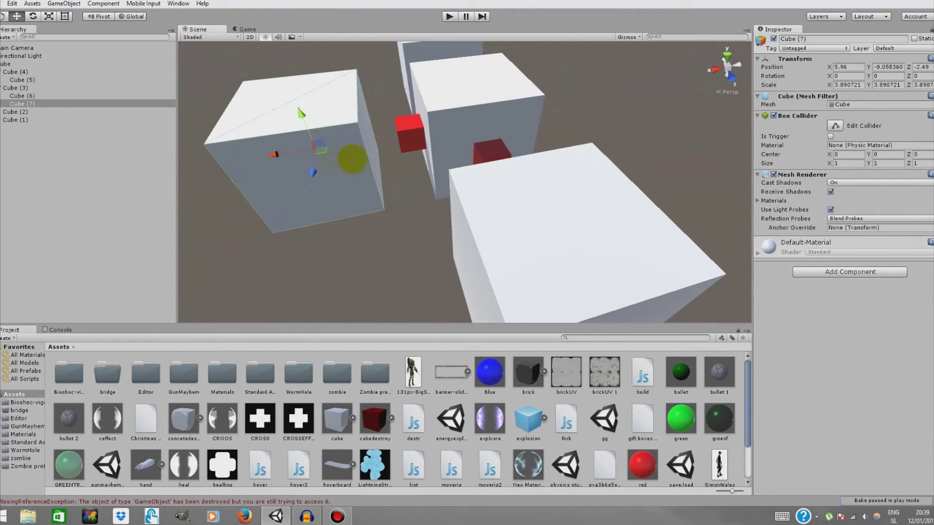
pyautogui.moveTo(272, 154); pyautogui.dragTo(262, 156)
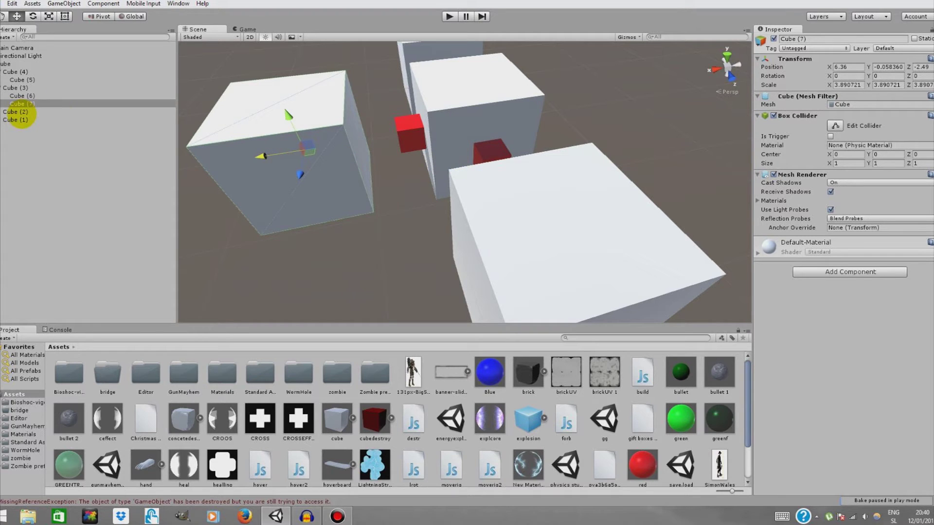
pyautogui.click(11, 111)
pyautogui.moveTo(38, 103); pyautogui.dragTo(37, 112)
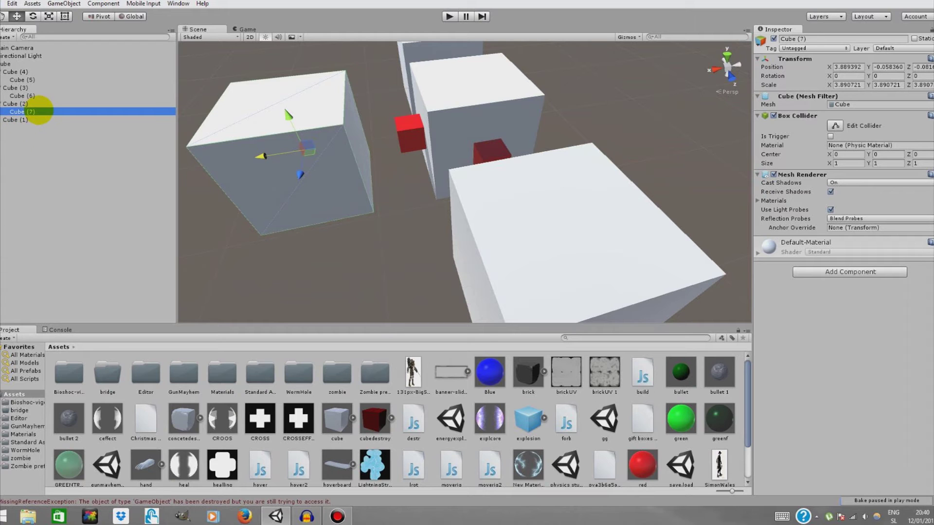
# - Place a duplicate of Cube (7) on the opposite side of the original cube and parent it to Cube (1), at about local X -3.915
pyautogui.rightClick(25, 111)
pyautogui.click(73, 154)
pyautogui.moveTo(272, 161); pyautogui.dragTo(559, 119)
pyautogui.moveTo(558, 119); pyautogui.dragTo(411, 115, button='middle')
pyautogui.moveTo(411, 114); pyautogui.dragTo(448, 115)
pyautogui.moveTo(62, 120); pyautogui.dragTo(59, 129)
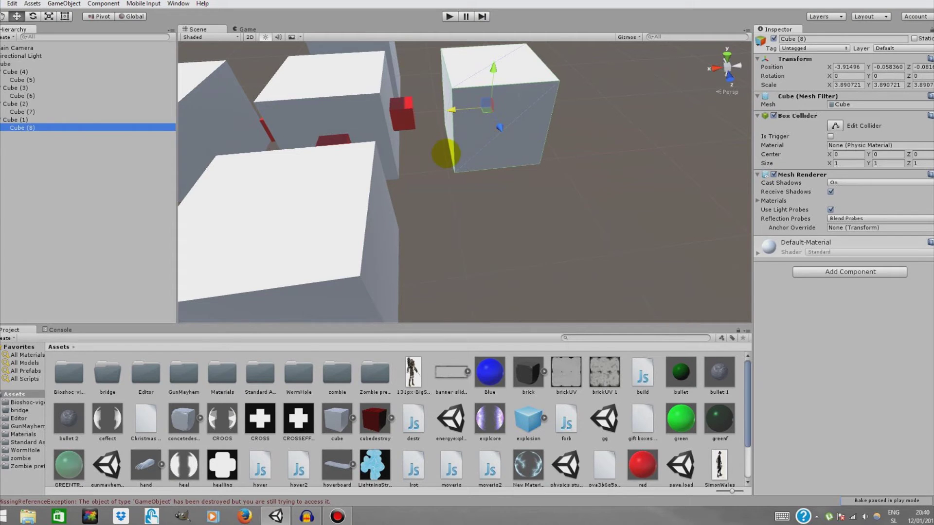
# - Examine from above how the four full-size cubes are arranged around the central cube
pyautogui.moveTo(435, 156); pyautogui.dragTo(482, 167, button='right')
pyautogui.scroll(-5, 536, 209)
pyautogui.moveTo(536, 209); pyautogui.dragTo(576, 199, button='right')
pyautogui.keyDown('alt'); pyautogui.moveTo(576, 199); pyautogui.dragTo(730, 273); pyautogui.keyUp('alt')
pyautogui.scroll(-5, 726, 279)
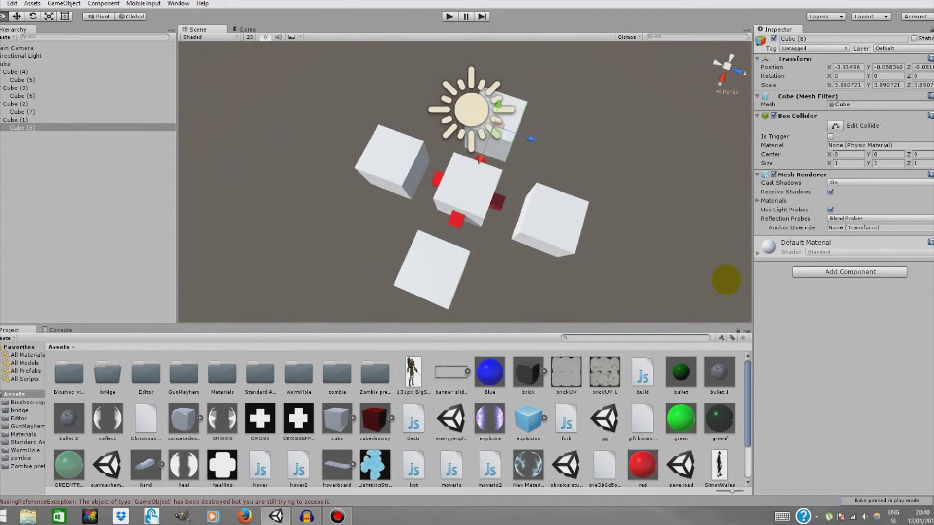
pyautogui.scroll(3, 727, 280)
pyautogui.moveTo(751, 283)
pyautogui.mouseDown(button='right')
pyautogui.moveTo(755, 270)
pyautogui.moveTo(744, 267)
pyautogui.mouseUp(button='right')
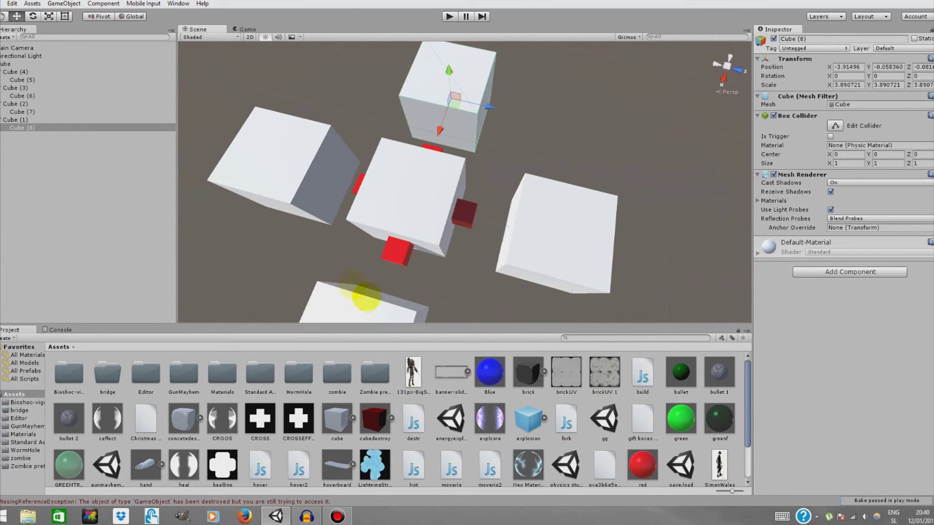
# - Create a new material named grensmth in the Assets folder
pyautogui.scroll(-1, 484, 396)
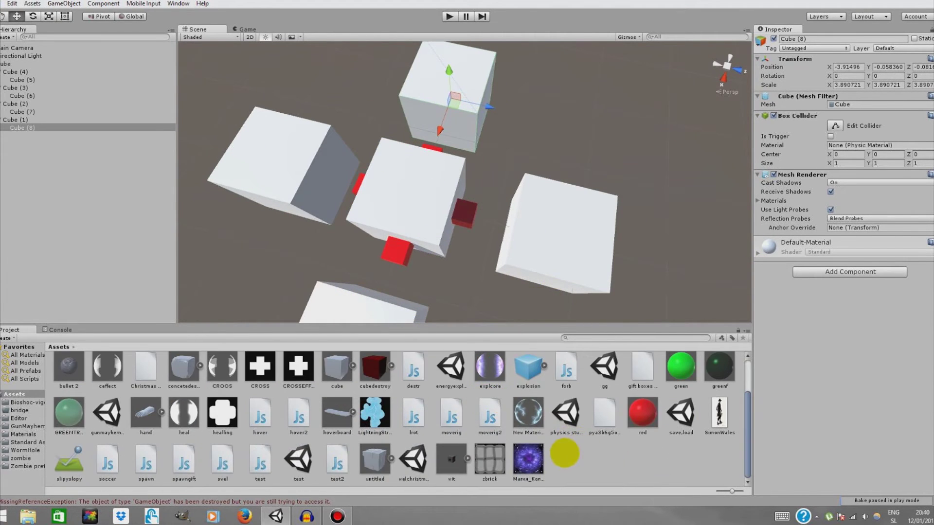
pyautogui.rightClick(565, 454)
pyautogui.moveTo(614, 288)
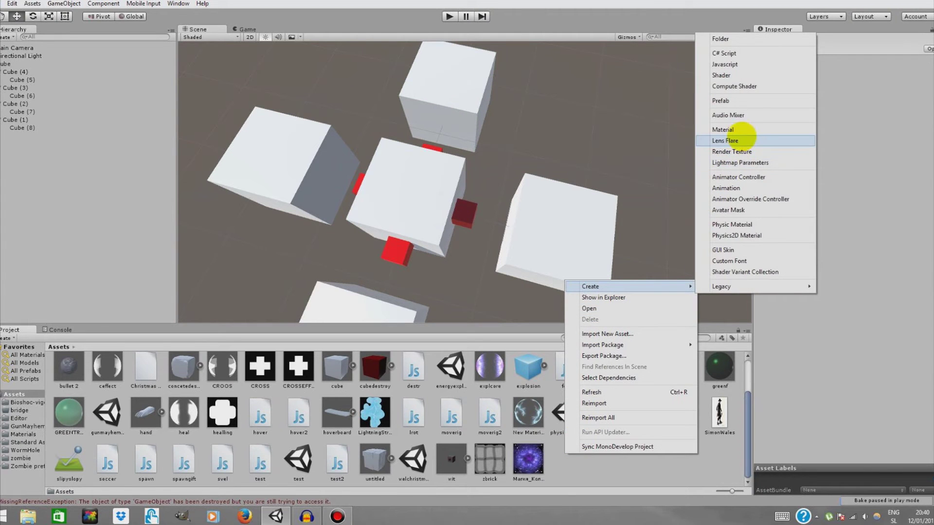
pyautogui.click(746, 130)
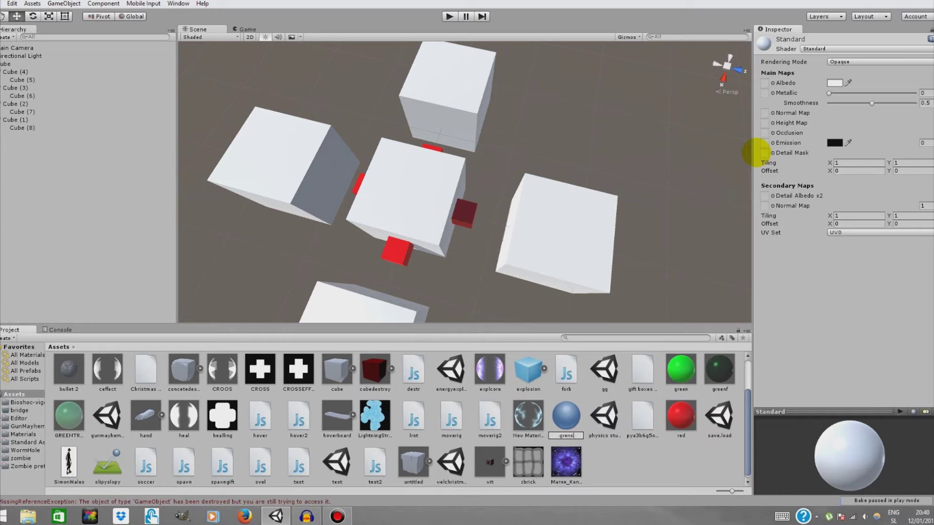
pyautogui.write('grensmth')
pyautogui.press('Return')
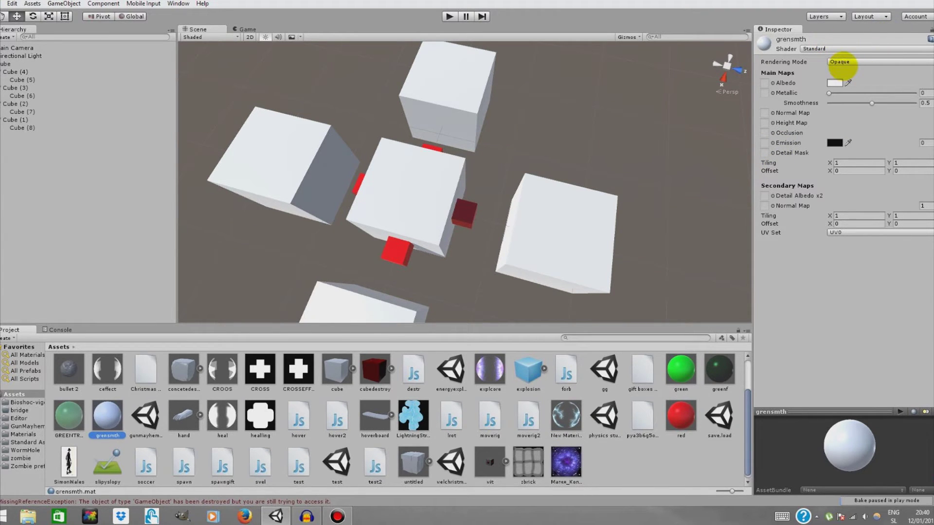
# - Set the grensmth material's rendering mode to Transparent and its albedo alpha to 31
pyautogui.click(839, 62)
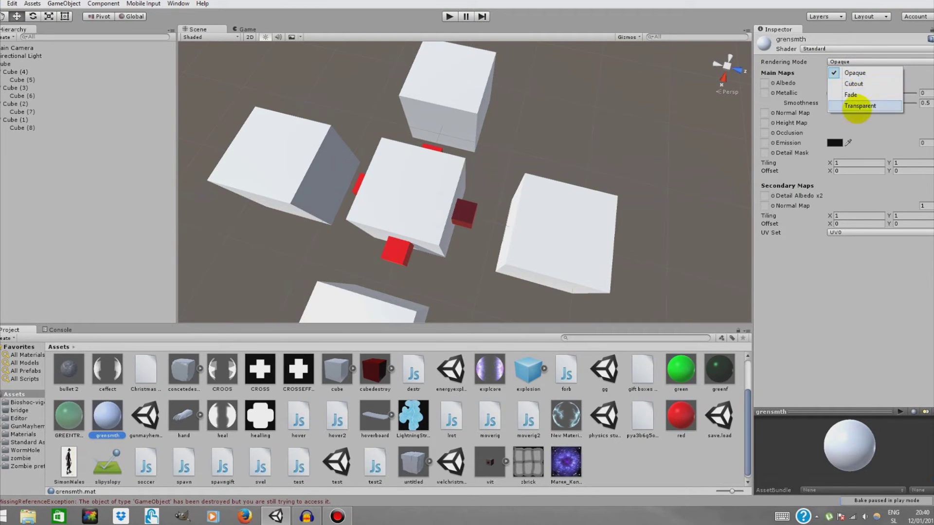
pyautogui.click(845, 100)
pyautogui.click(835, 83)
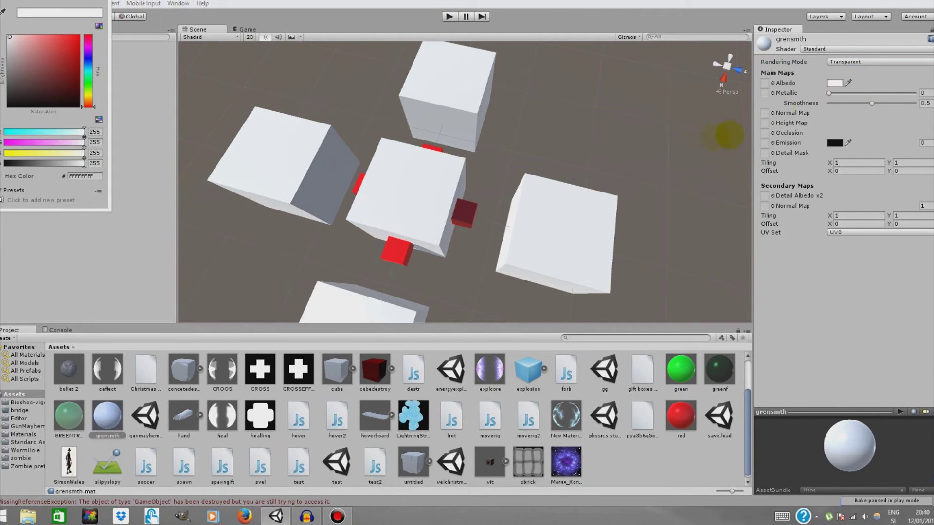
pyautogui.moveTo(66, 163); pyautogui.dragTo(24, 170)
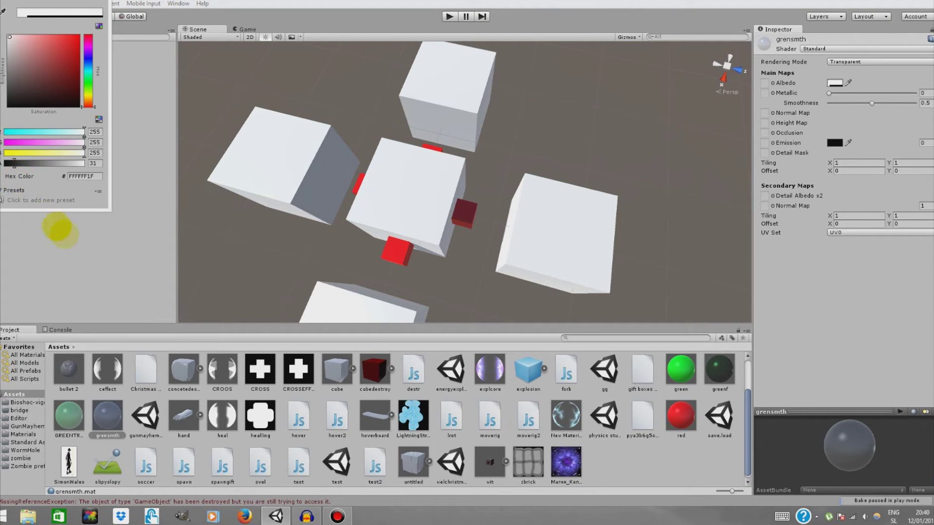
pyautogui.click(70, 240)
# - Set the material's Metallic and Smoothness to about 0.13 and its albedo color to bright green
pyautogui.moveTo(829, 93)
pyautogui.mouseDown()
pyautogui.moveTo(848, 93)
pyautogui.moveTo(840, 103)
pyautogui.mouseUp()
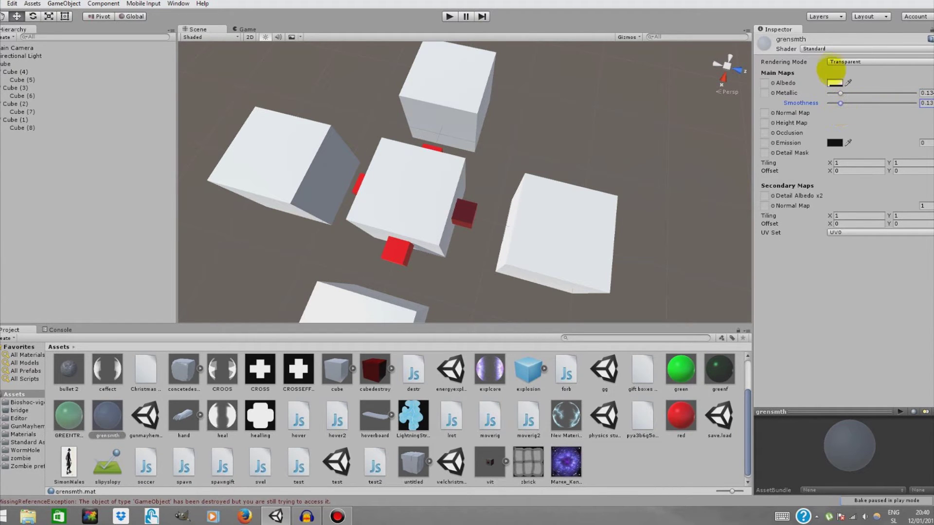
pyautogui.click(834, 82)
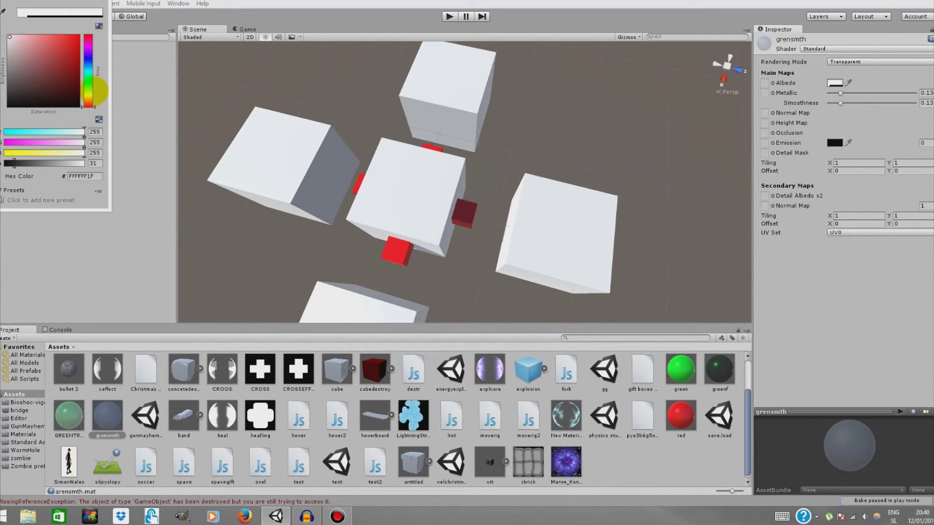
pyautogui.moveTo(95, 92); pyautogui.dragTo(94, 81)
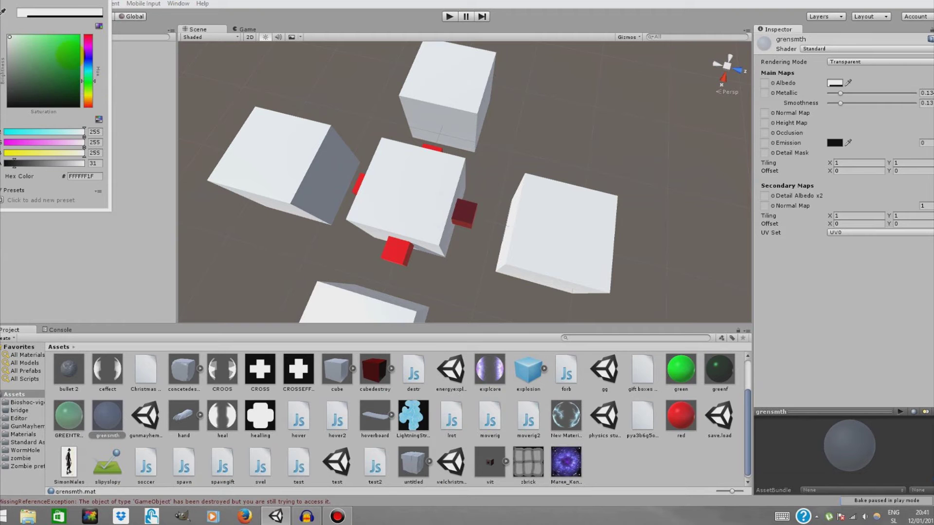
pyautogui.click(68, 56)
pyautogui.click(142, 96)
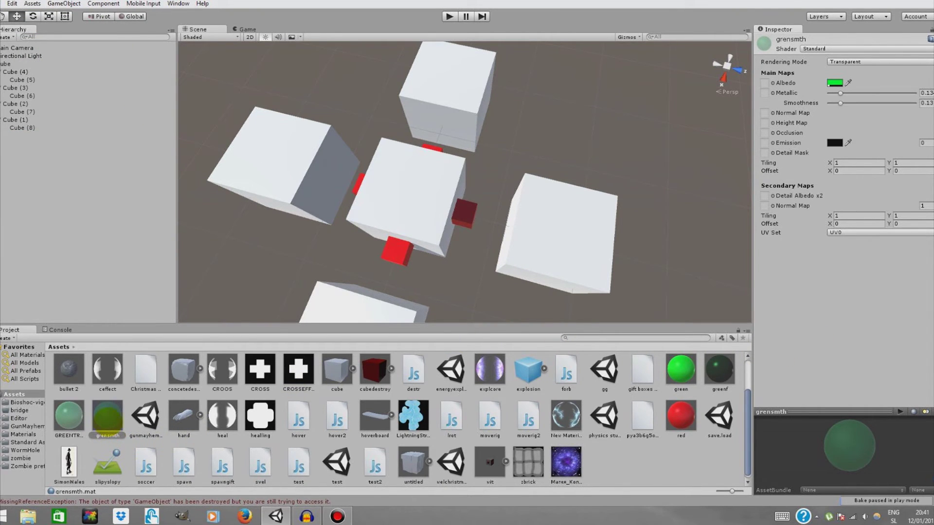
# - Apply the grensmth material to the four full-size outer cubes, leaving the central cube white
pyautogui.moveTo(107, 422); pyautogui.dragTo(545, 260)
pyautogui.moveTo(544, 260); pyautogui.dragTo(489, 290, button='right')
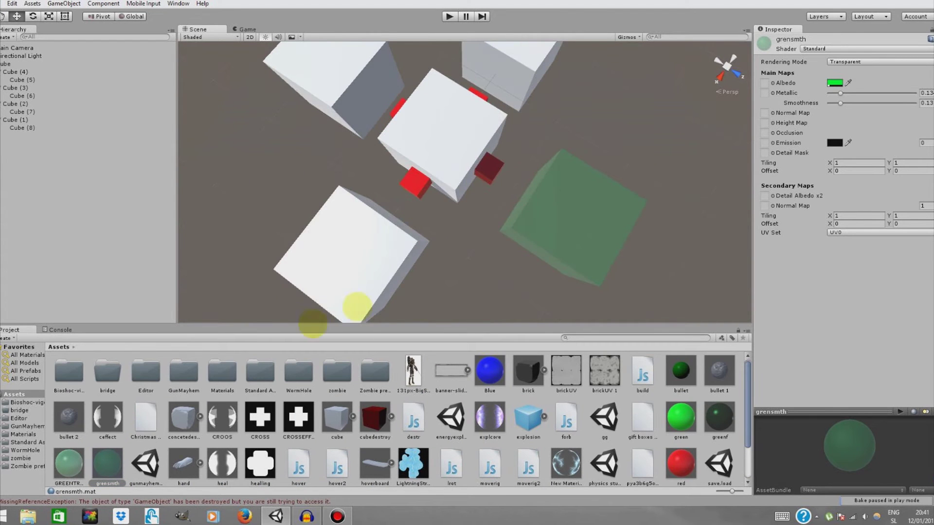
pyautogui.moveTo(106, 463); pyautogui.dragTo(402, 190)
pyautogui.moveTo(102, 465); pyautogui.dragTo(403, 184)
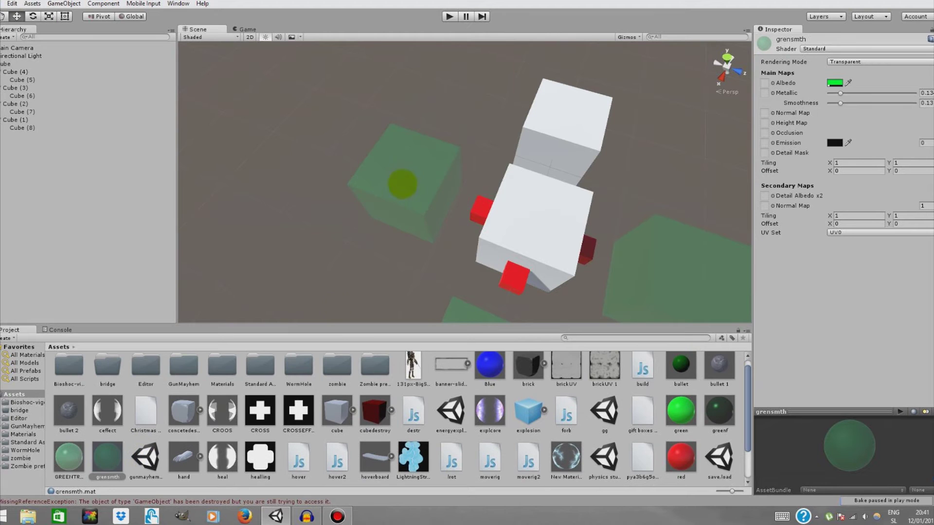
pyautogui.moveTo(107, 457); pyautogui.dragTo(530, 134)
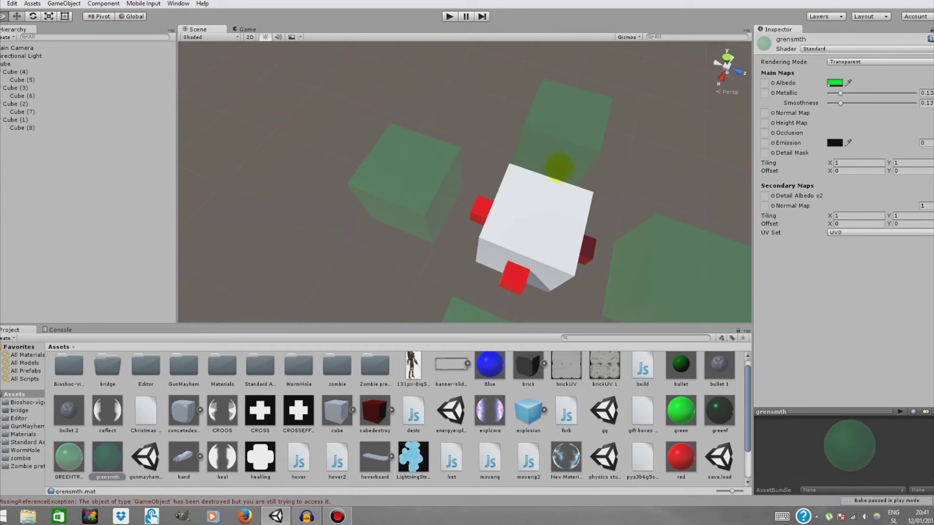
# - Examine the transparent green cubes around the central cube, and select Cube (1) to check which outer cube is its child
pyautogui.scroll(-10, 559, 168)
pyautogui.moveTo(559, 168); pyautogui.dragTo(565, 192, button='right')
pyautogui.scroll(10, 565, 192)
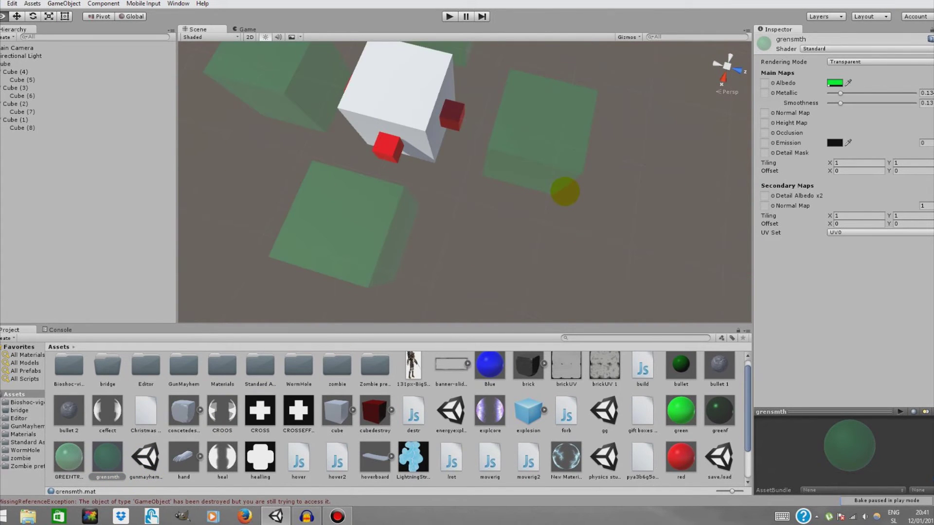
pyautogui.scroll(-4, 498, 188)
pyautogui.moveTo(514, 212); pyautogui.dragTo(493, 166, button='right')
pyautogui.scroll(5, 485, 194)
pyautogui.scroll(-10, 492, 167)
pyautogui.scroll(11, 493, 166)
pyautogui.scroll(-6, 492, 166)
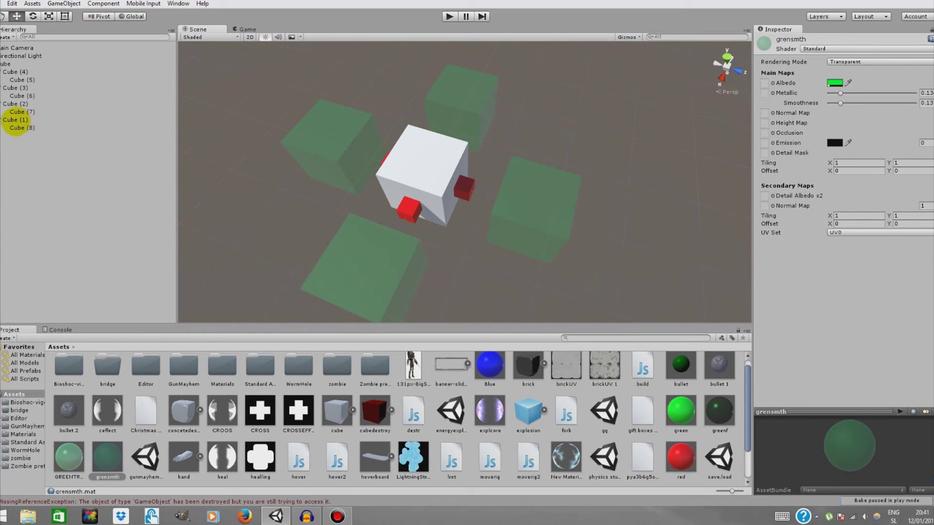
pyautogui.click(14, 119)
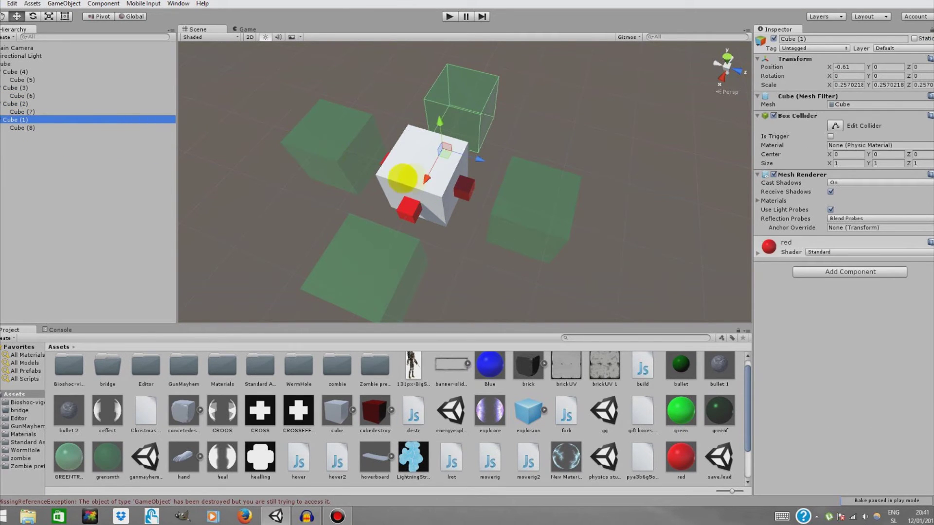
# - Check which green cube belongs to which red side cube by selecting Cube (2), Cube (3) and Cube (8)
pyautogui.moveTo(435, 169); pyautogui.dragTo(443, 183, button='right')
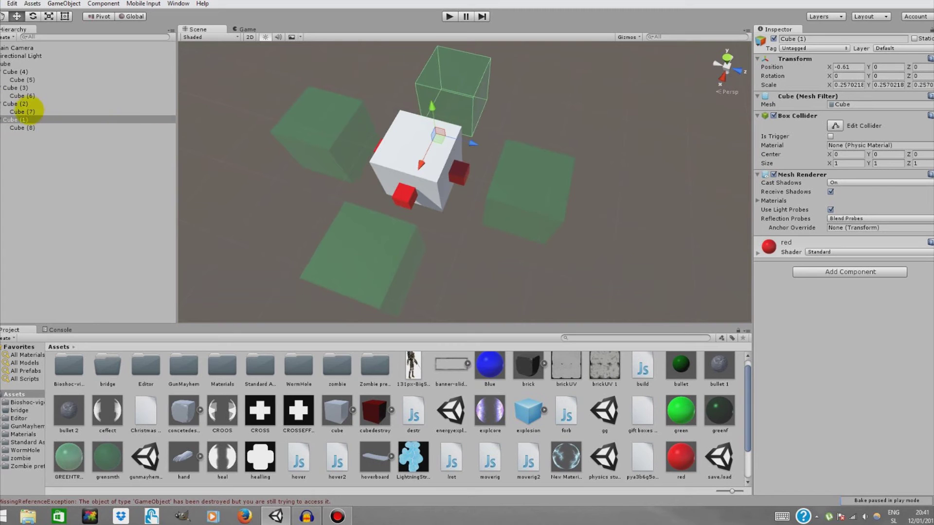
pyautogui.click(23, 104)
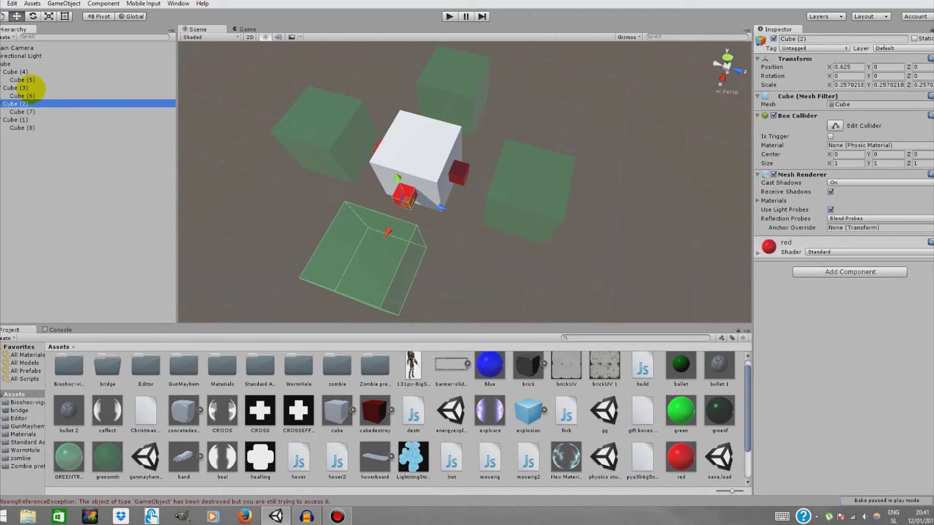
pyautogui.click(23, 87)
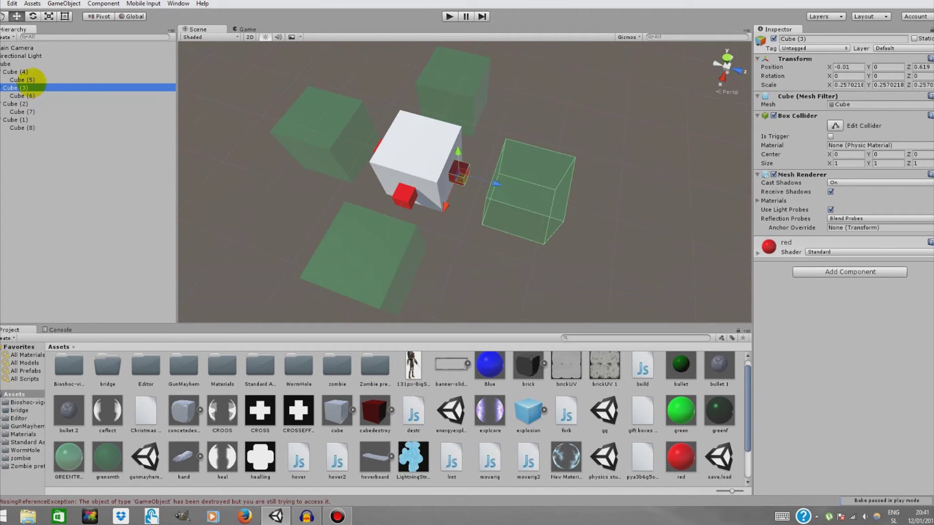
pyautogui.click(29, 127)
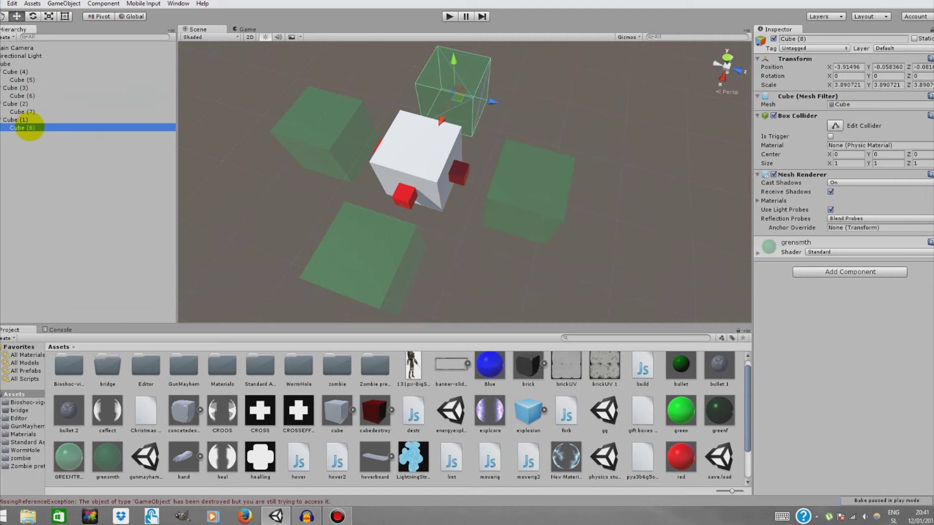
# - Add the Build script to the four red side cubes, Cube (1) through Cube (4), together
pyautogui.click(22, 120)
pyautogui.keyDown('alt'); pyautogui.moveTo(535, 93); pyautogui.dragTo(337, 93); pyautogui.keyUp('alt')
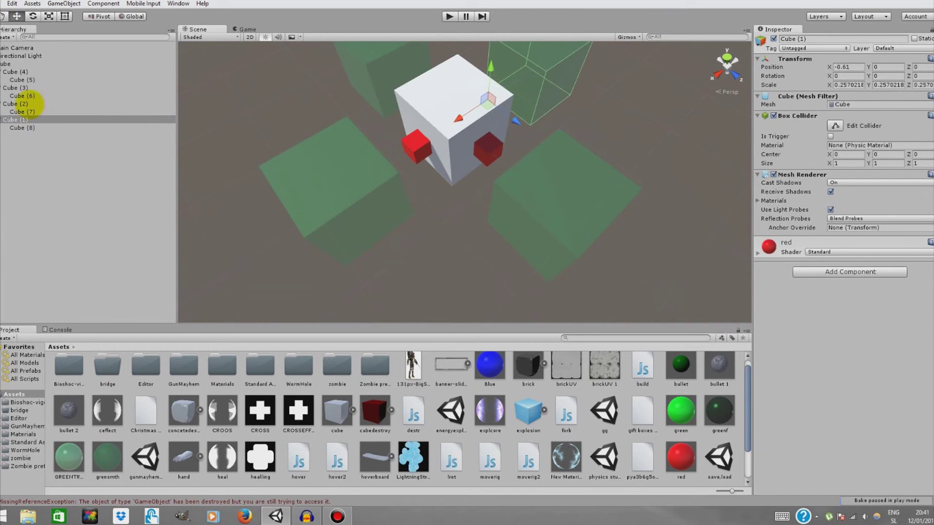
pyautogui.click(22, 104)
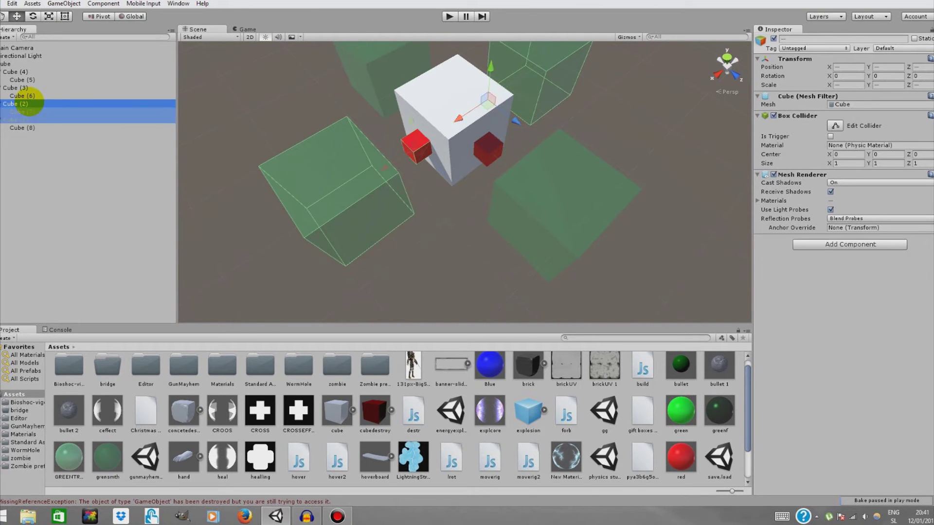
pyautogui.keyDown('ctrl'); pyautogui.click(20, 120); pyautogui.keyUp('ctrl')
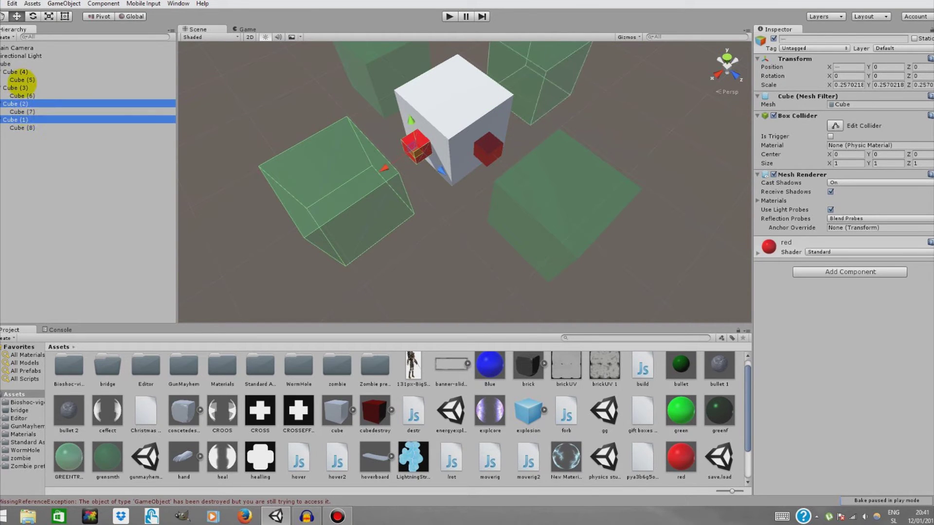
pyautogui.keyDown('ctrl'); pyautogui.click(19, 88); pyautogui.keyUp('ctrl')
pyautogui.keyDown('ctrl'); pyautogui.click(17, 72); pyautogui.keyUp('ctrl')
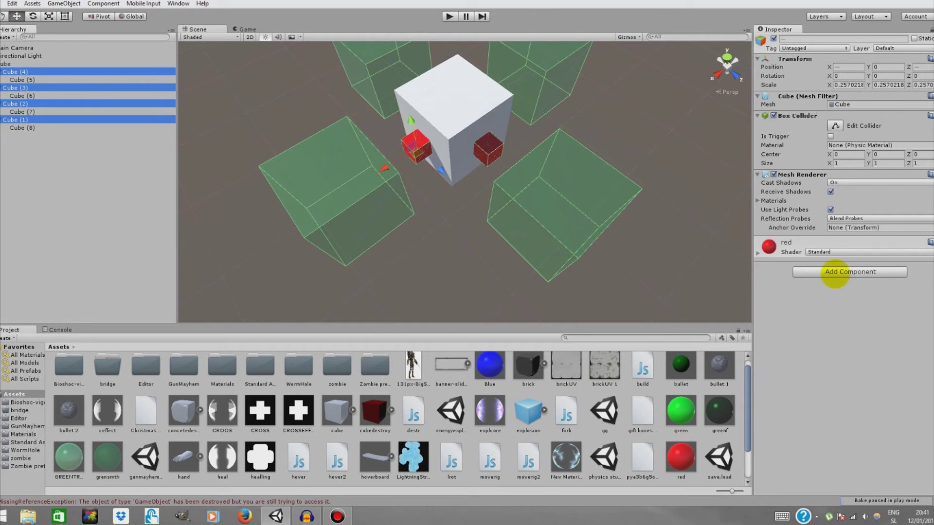
pyautogui.click(833, 271)
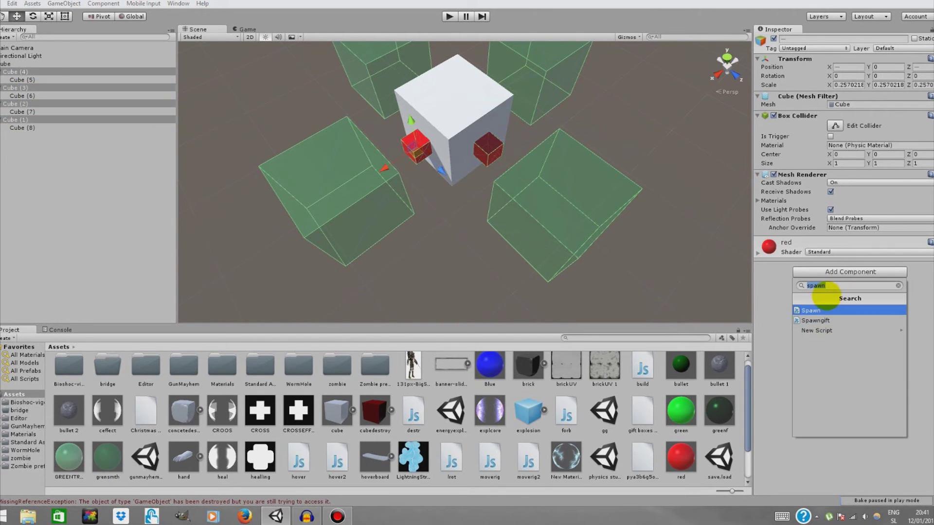
pyautogui.press('BackSpace')
pyautogui.write('build')
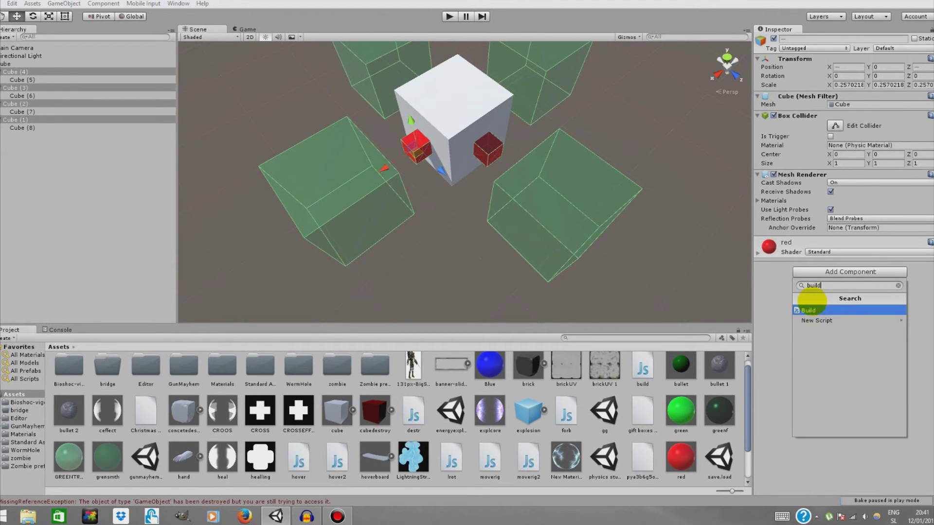
pyautogui.click(813, 311)
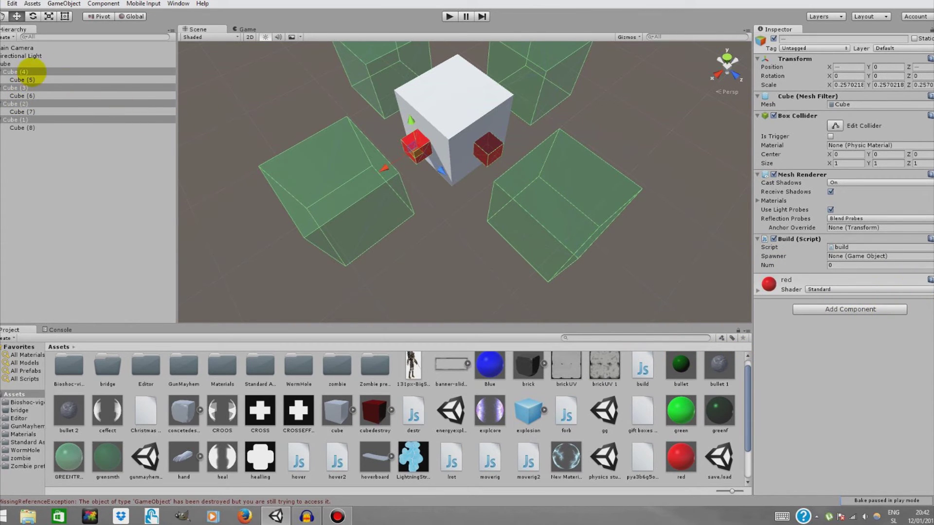
# - Review the code of Cube (1)'s build script, close the editor, and assign Cube (8) as the script's Spawner
pyautogui.click(15, 120)
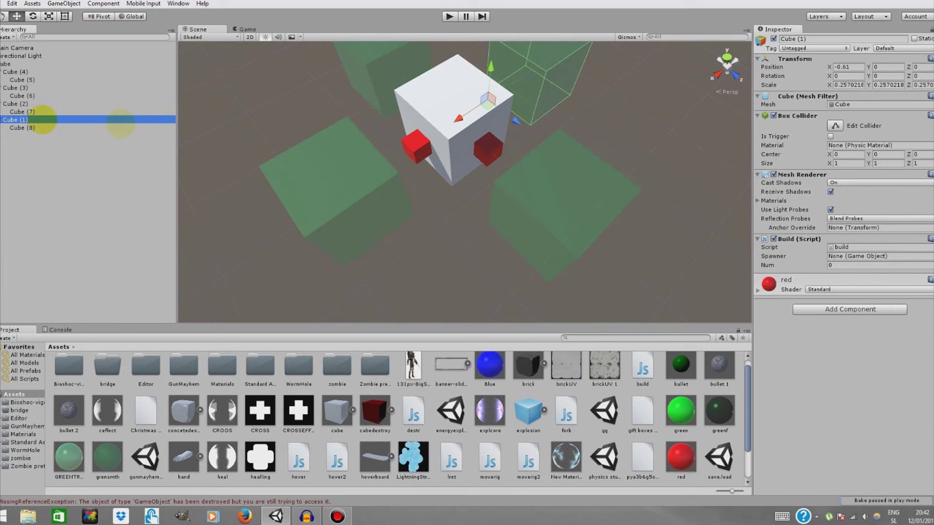
pyautogui.press('f')
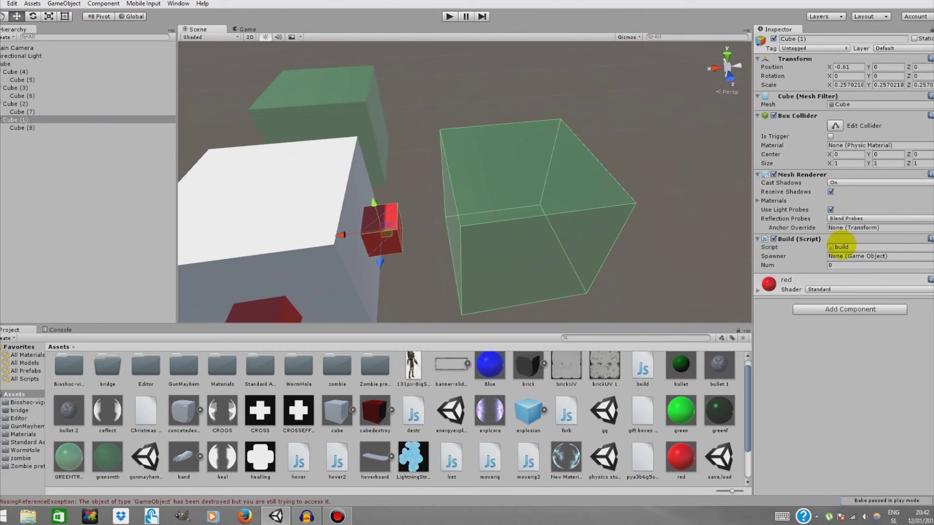
pyautogui.click(841, 246)
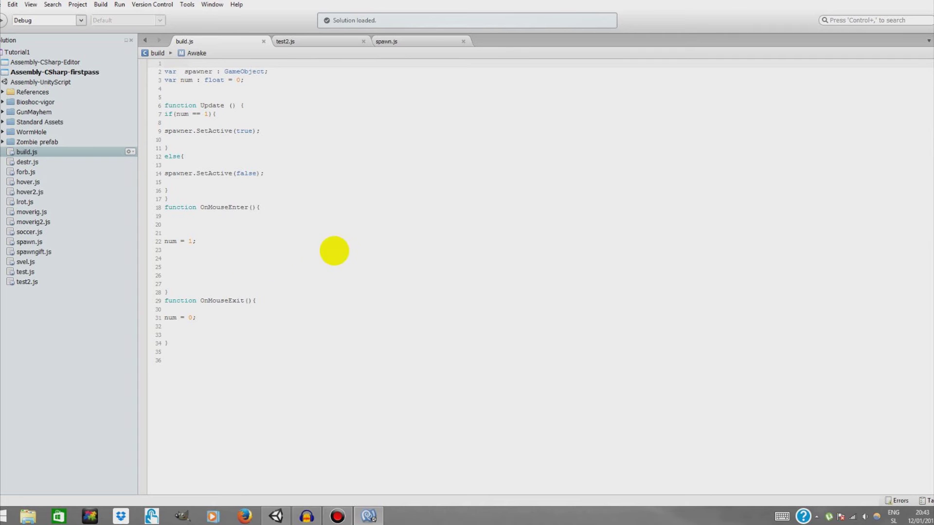
pyautogui.moveTo(371, 513)
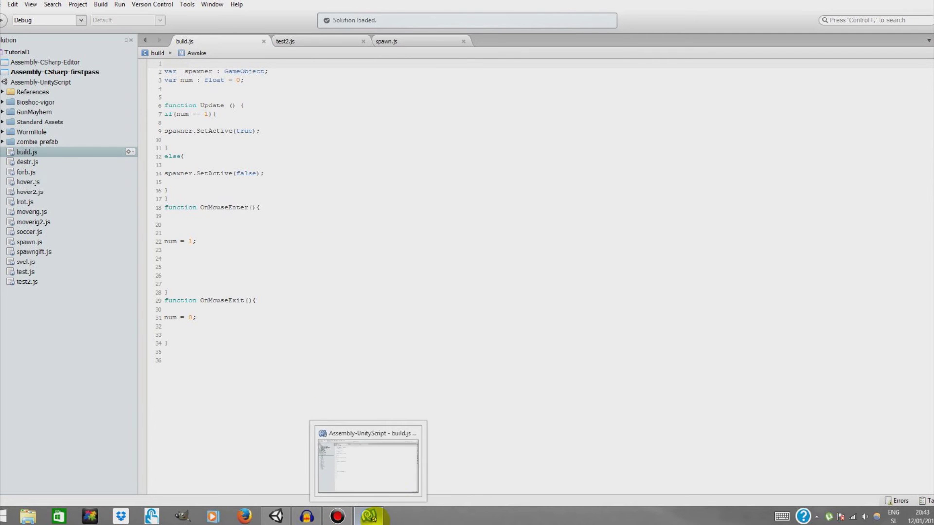
pyautogui.click(414, 433)
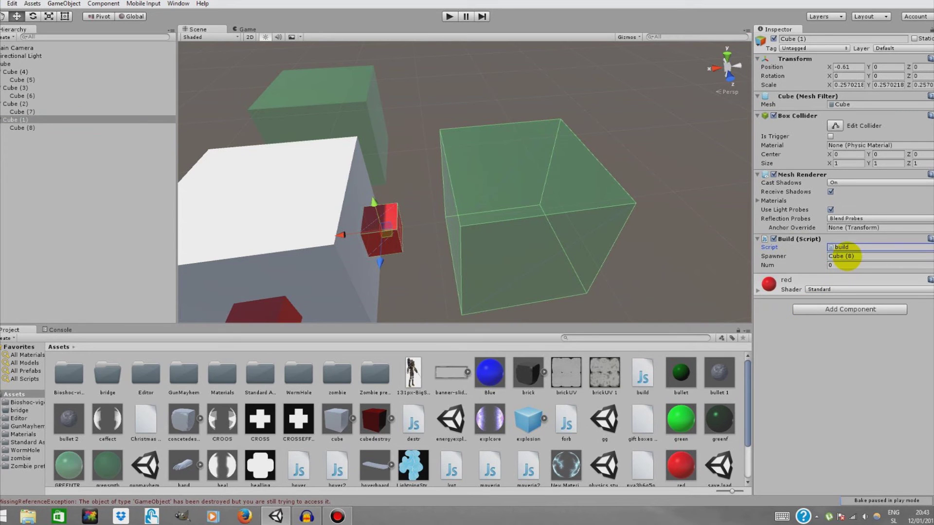
# - Assign the Build script's Spawner on the other red cubes: Cube (7) for Cube (2), Cube (6) for Cube (3), Cube (5) for Cube (4)
pyautogui.click(17, 103)
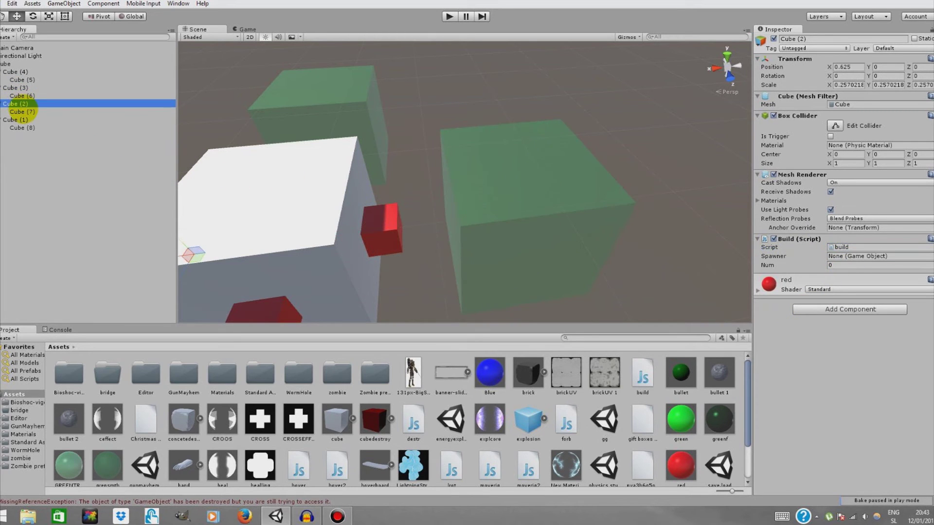
pyautogui.moveTo(23, 111); pyautogui.dragTo(933, 274)
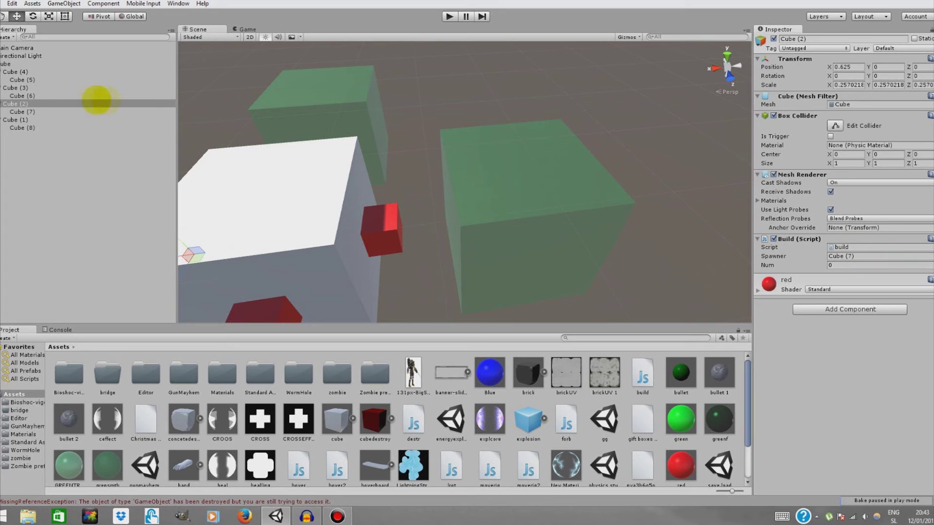
pyautogui.click(19, 88)
pyautogui.moveTo(21, 95); pyautogui.dragTo(835, 253)
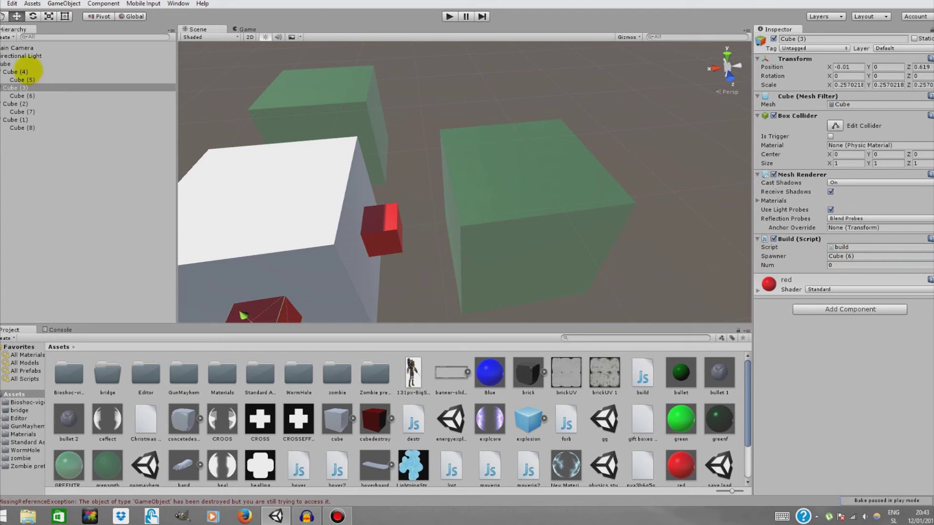
pyautogui.click(28, 72)
pyautogui.moveTo(30, 80); pyautogui.dragTo(875, 256)
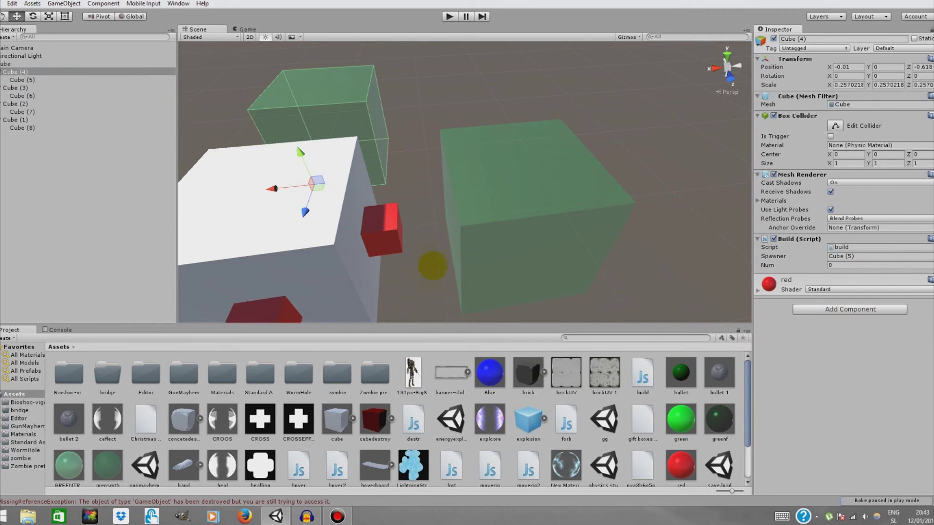
# - Add the Spawn script to all four transparent green cubes, Cube (5) through Cube (8), together
pyautogui.scroll(-10, 432, 266)
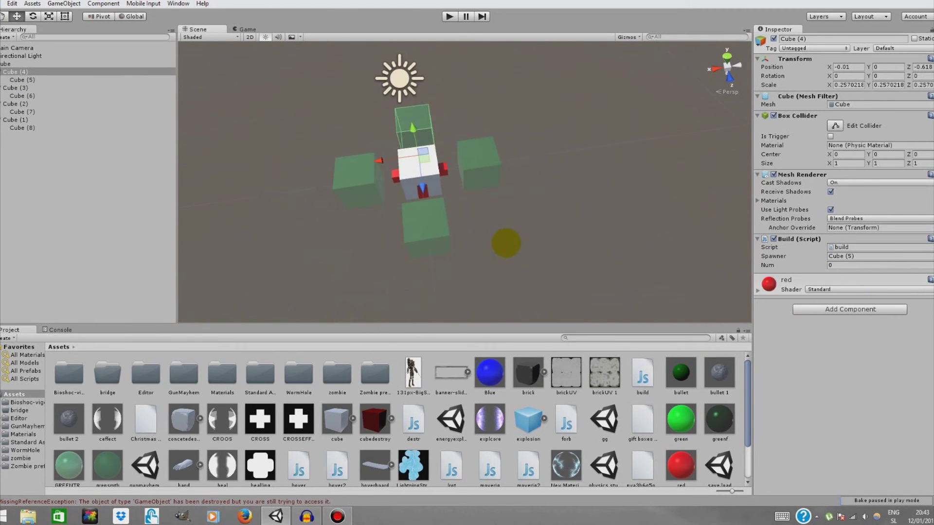
pyautogui.click(479, 163)
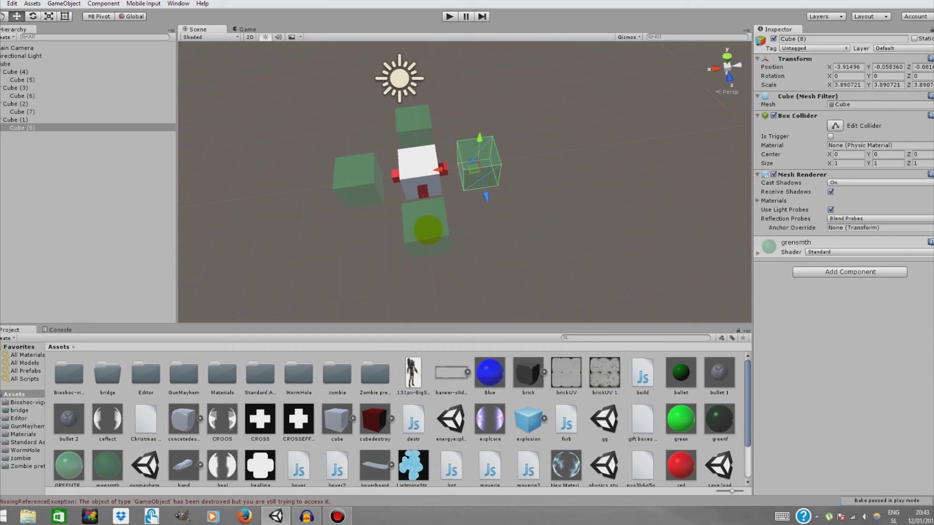
pyautogui.keyDown('shift'); pyautogui.click(428, 230); pyautogui.keyUp('shift')
pyautogui.keyDown('shift'); pyautogui.click(359, 178); pyautogui.keyUp('shift')
pyautogui.keyDown('shift'); pyautogui.click(413, 122); pyautogui.keyUp('shift')
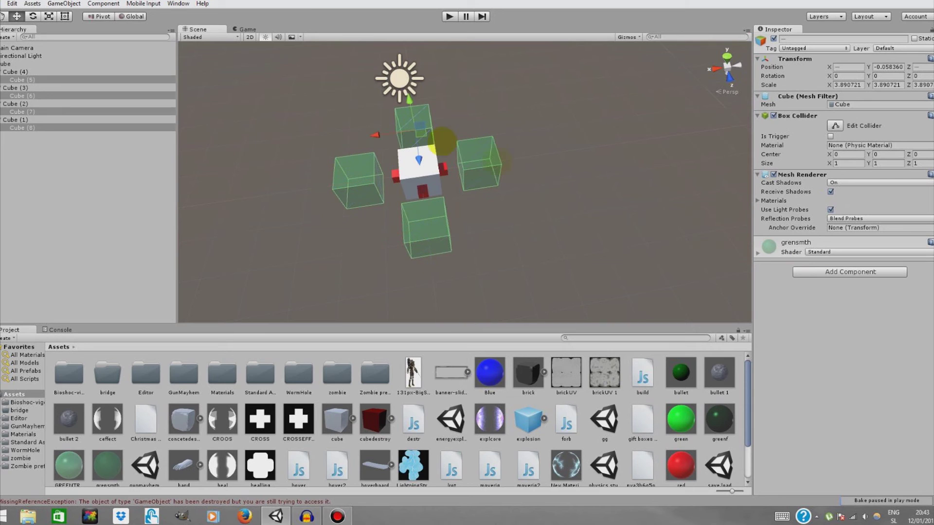
pyautogui.click(819, 274)
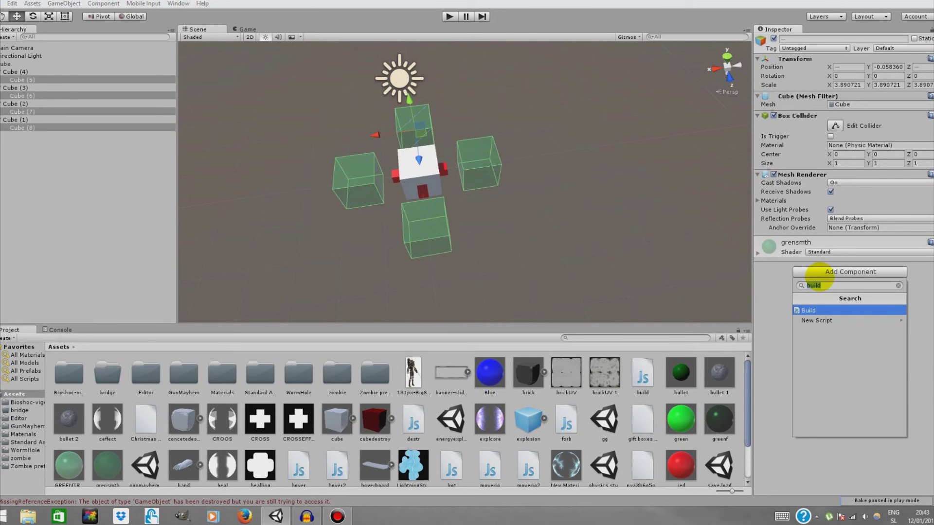
pyautogui.press('BackSpace')
pyautogui.write('spaw')
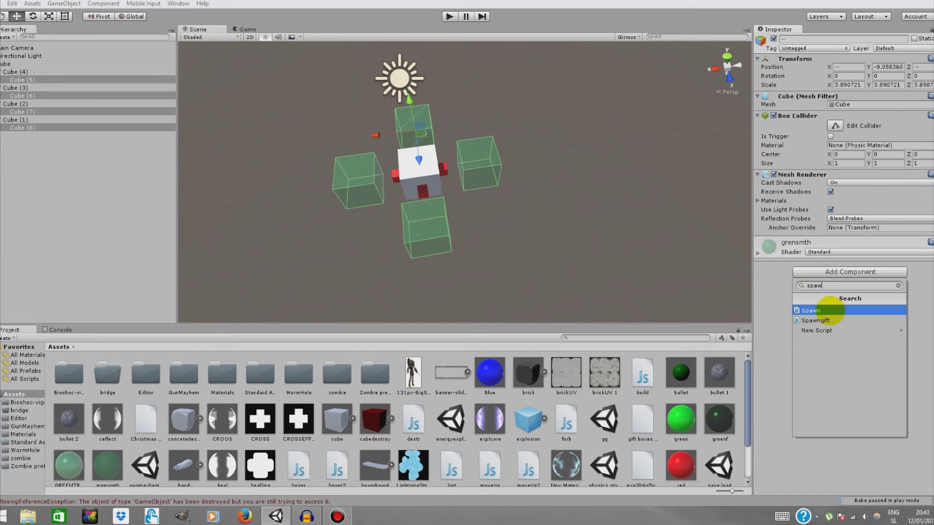
pyautogui.click(829, 310)
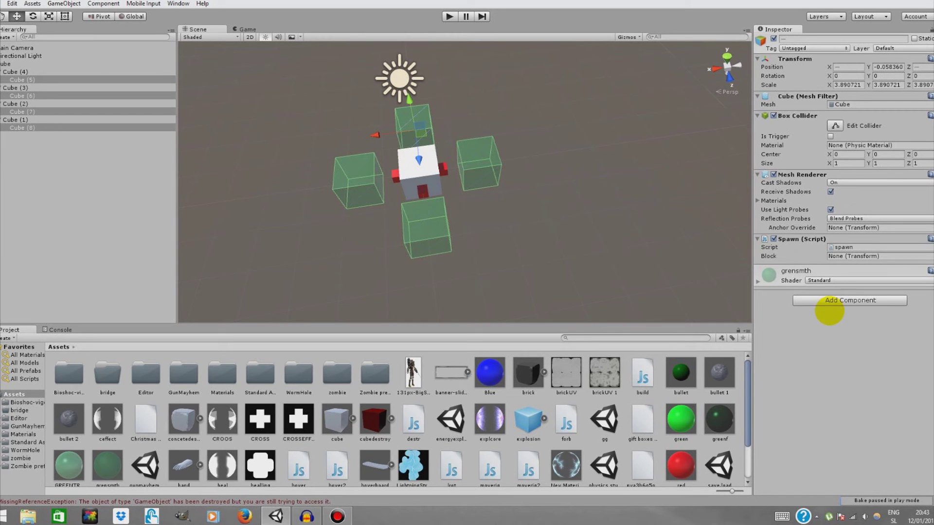
# - Open the spawn script to examine its code, and close the code editor again
pyautogui.click(837, 247)
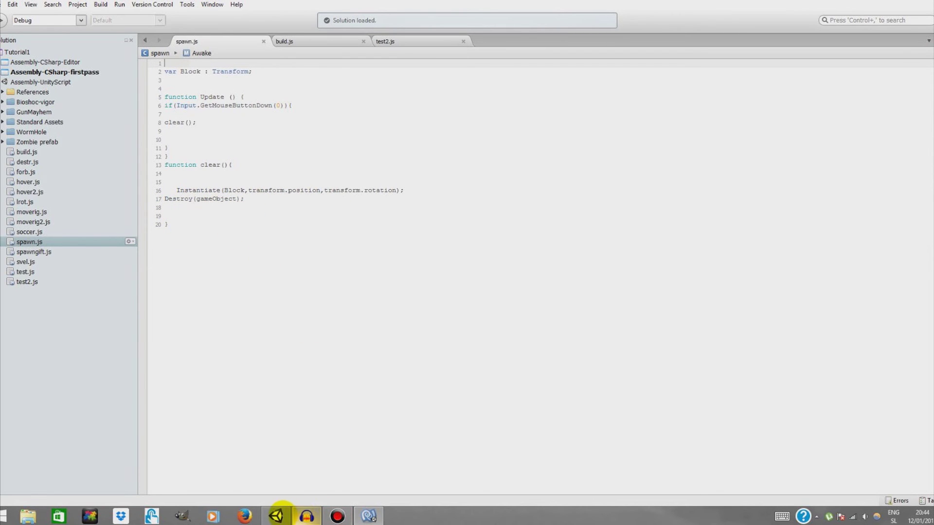
pyautogui.moveTo(369, 514)
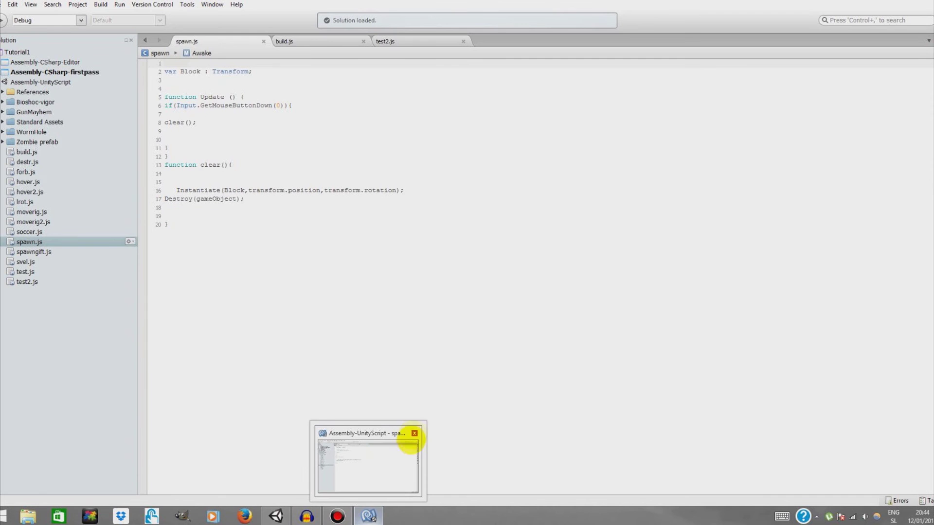
pyautogui.click(415, 433)
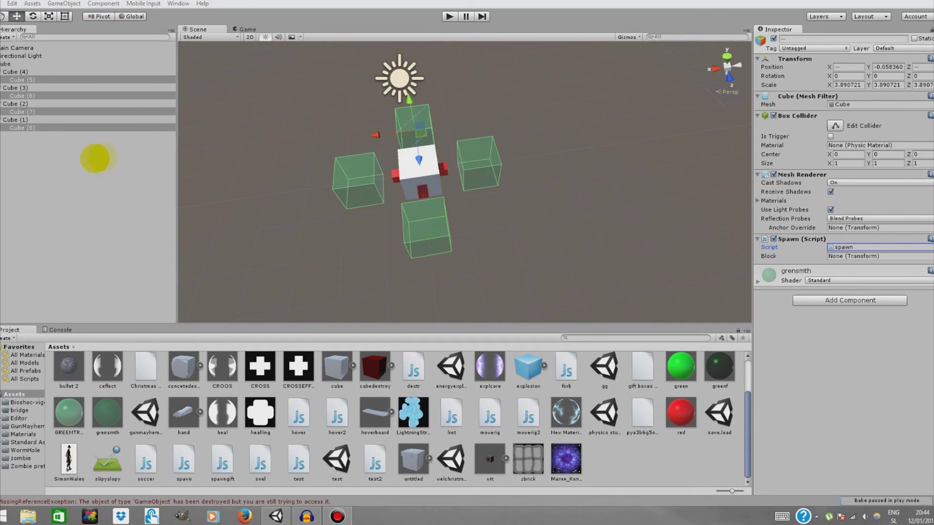
# - Create an empty prefab named smthcube in the Assets folder
pyautogui.click(62, 79)
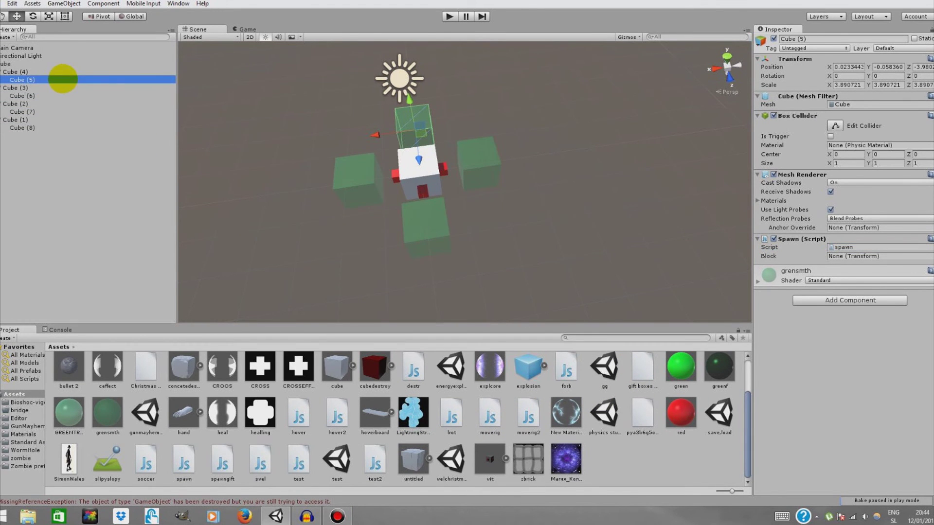
pyautogui.click(414, 178)
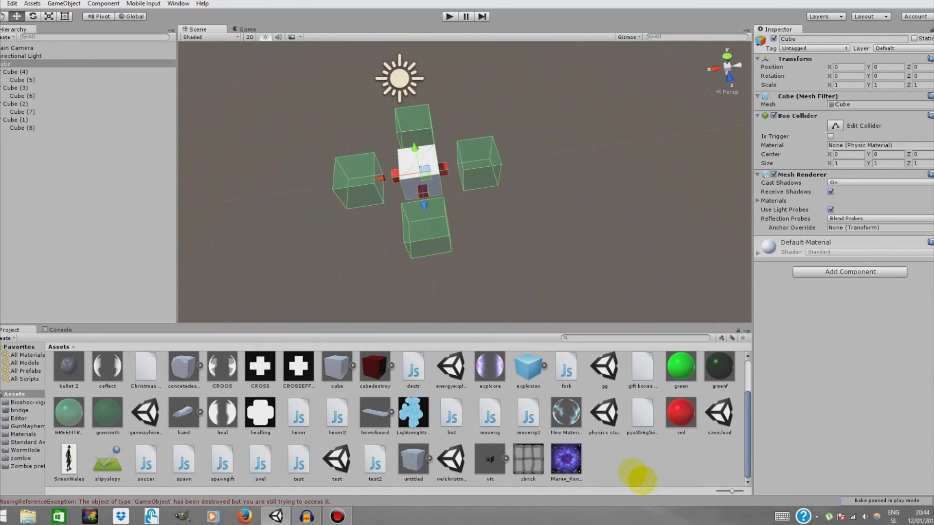
pyautogui.rightClick(601, 450)
pyautogui.moveTo(654, 286)
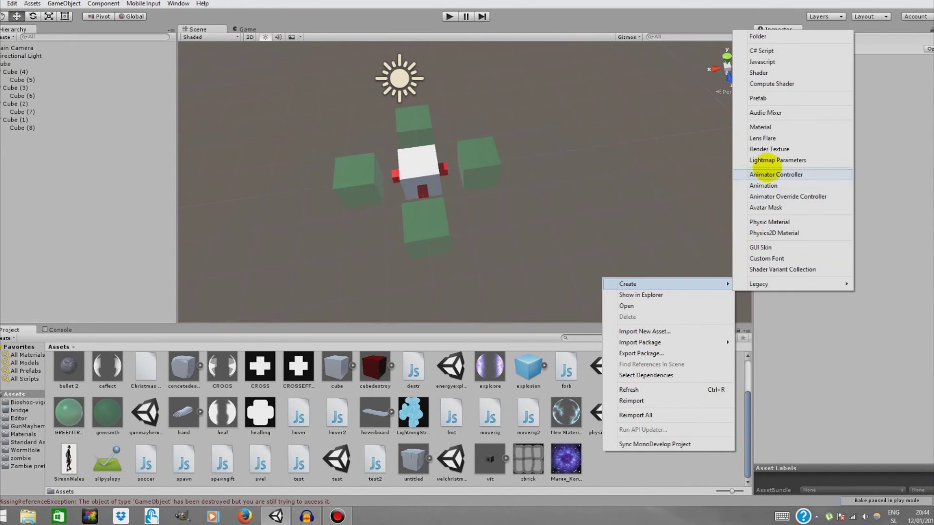
pyautogui.click(766, 98)
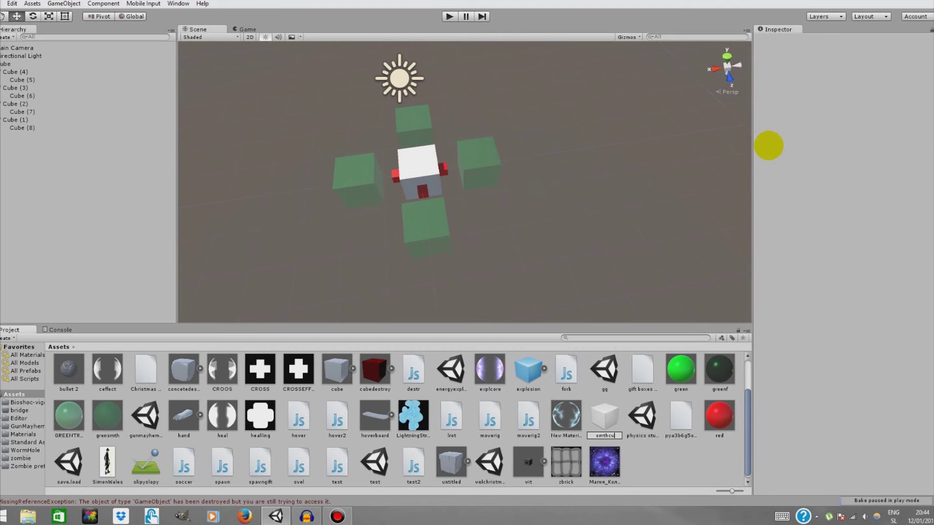
pyautogui.press('Return')
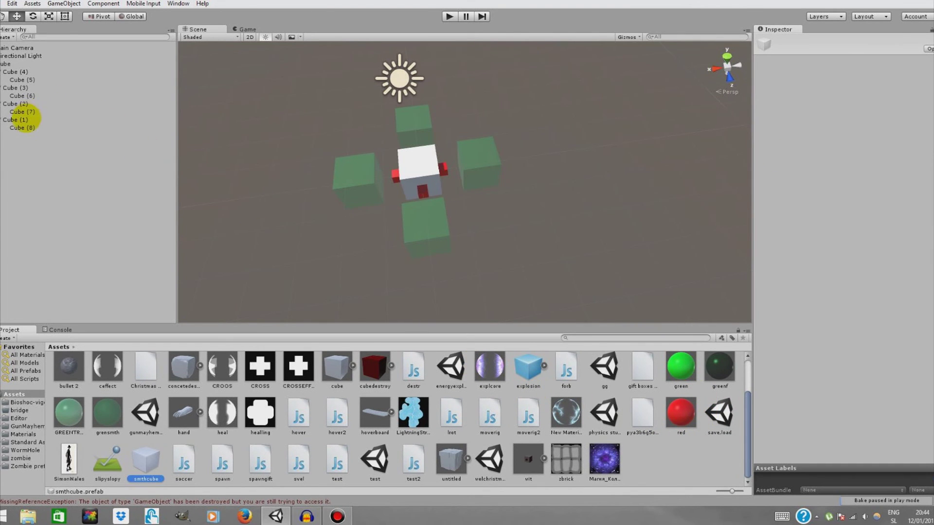
# - Find the smthcube prefab by searching the assets for "smt" and try to assign it as the Spawn script's Block on Cube (5) through Cube (8)
pyautogui.click(27, 119)
pyautogui.click(29, 128)
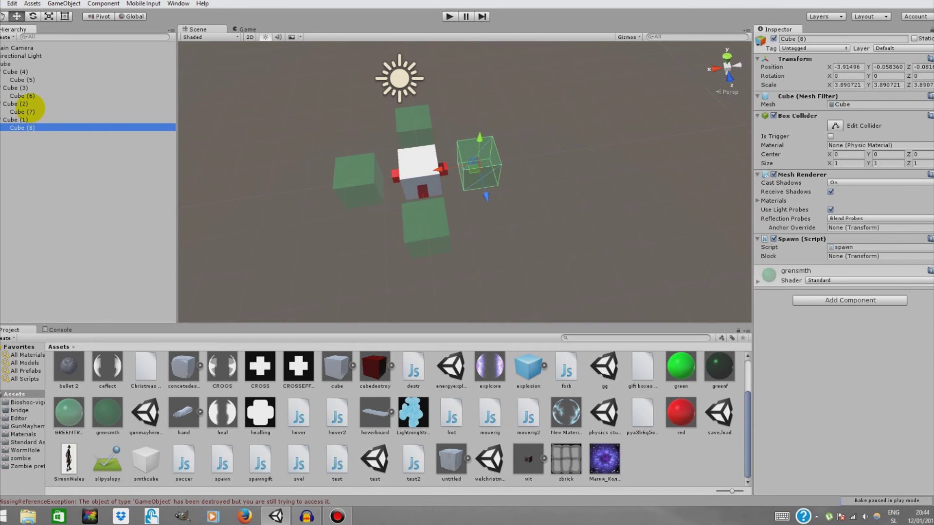
pyautogui.keyDown('ctrl'); pyautogui.click(35, 111); pyautogui.keyUp('ctrl')
pyautogui.keyDown('ctrl'); pyautogui.click(36, 89); pyautogui.keyUp('ctrl')
pyautogui.keyDown('ctrl'); pyautogui.click(38, 88); pyautogui.keyUp('ctrl')
pyautogui.keyDown('ctrl'); pyautogui.click(37, 95); pyautogui.keyUp('ctrl')
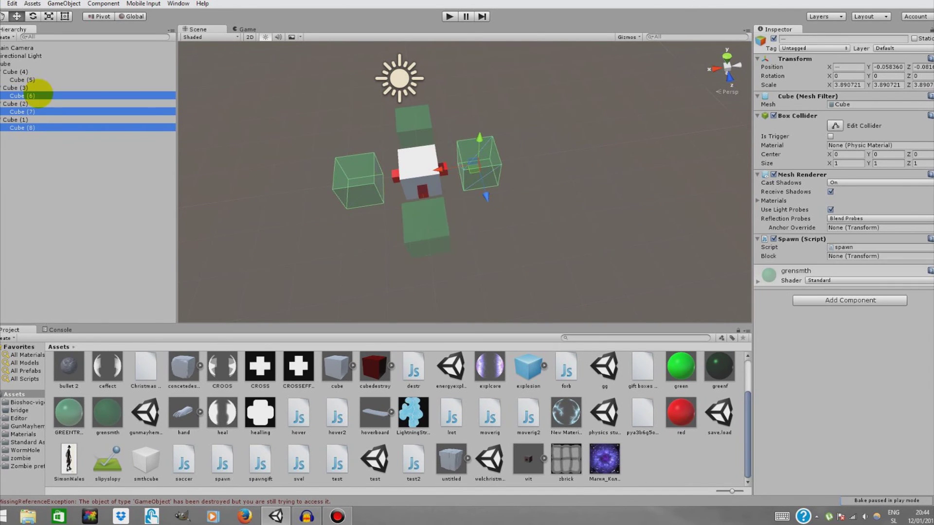
pyautogui.keyDown('ctrl'); pyautogui.click(41, 80); pyautogui.keyUp('ctrl')
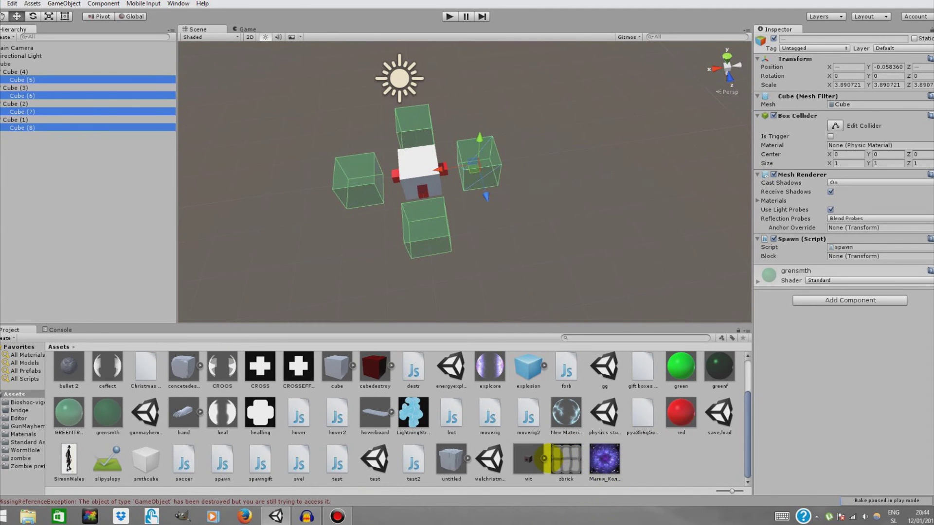
pyautogui.scroll(2, 550, 459)
pyautogui.scroll(-2, 550, 459)
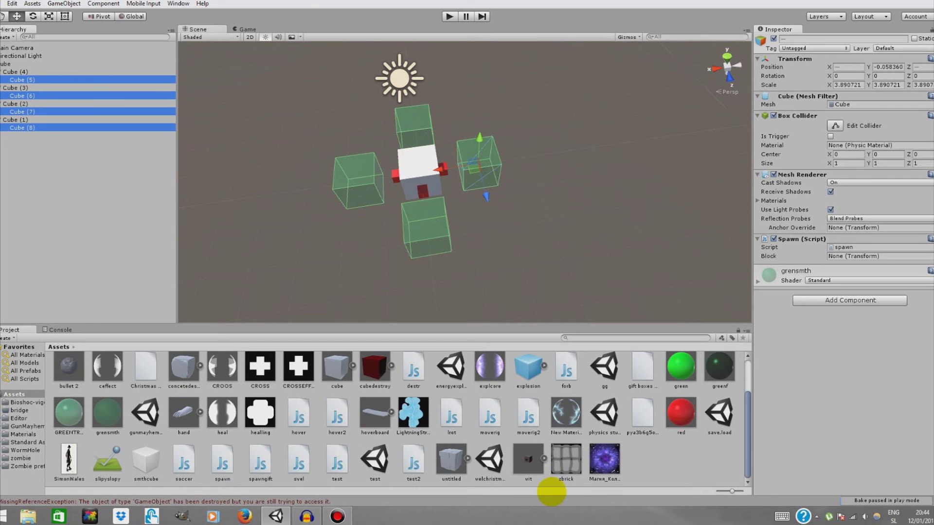
pyautogui.scroll(2, 549, 475)
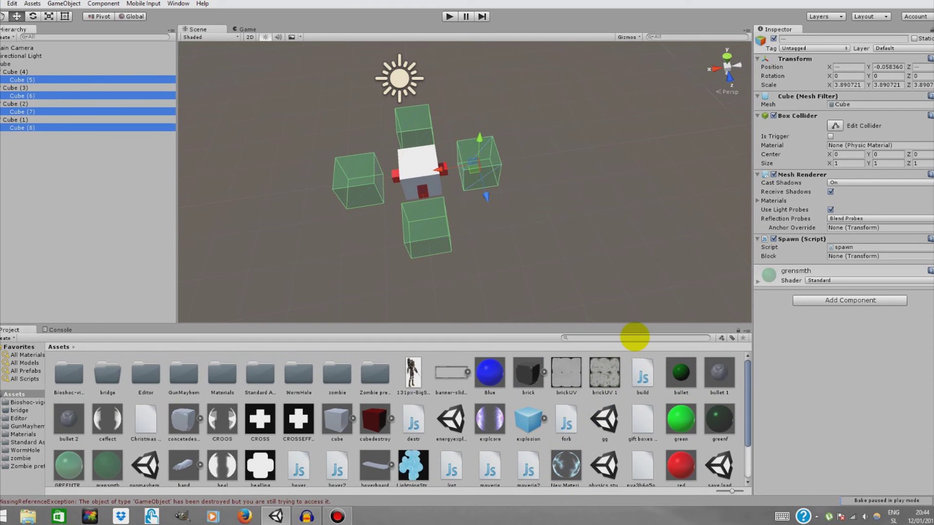
pyautogui.click(635, 336)
pyautogui.write('sm')
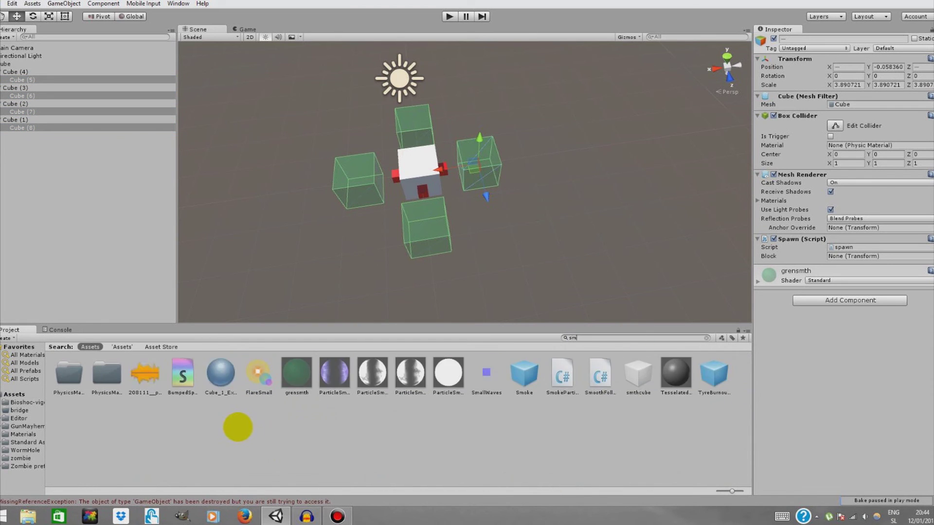
pyautogui.write('t')
pyautogui.click(107, 374)
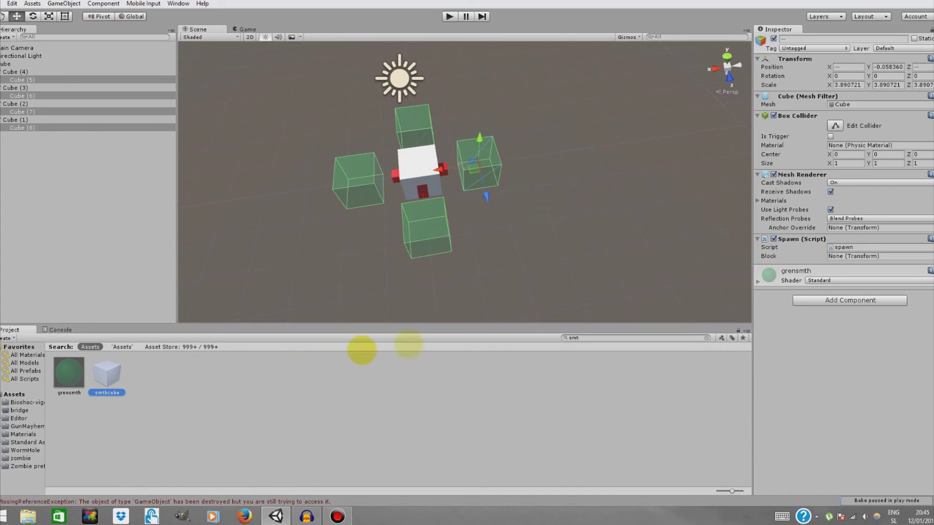
pyautogui.moveTo(361, 350); pyautogui.dragTo(846, 250)
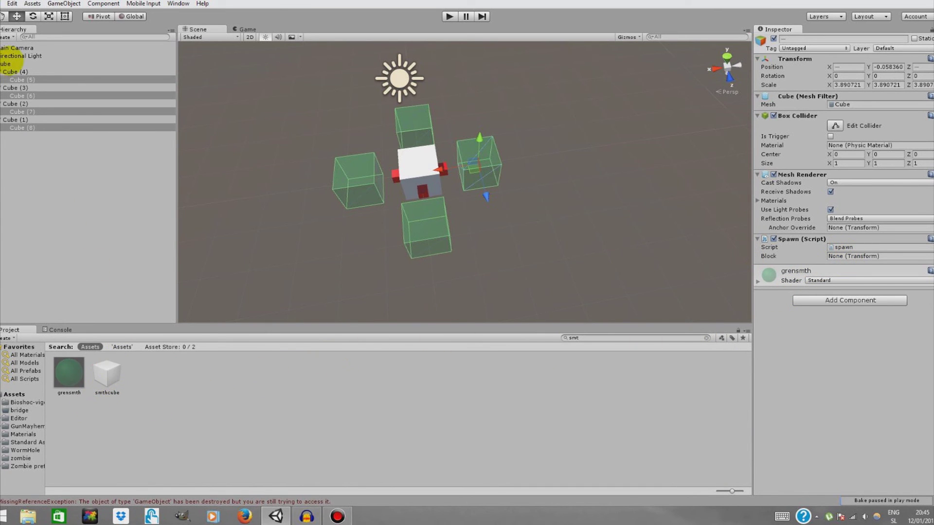
# - Store the root Cube with its children in the smthcube prefab, and assign smthcube as the Spawn script's Block on all four green cubes
pyautogui.click(13, 64)
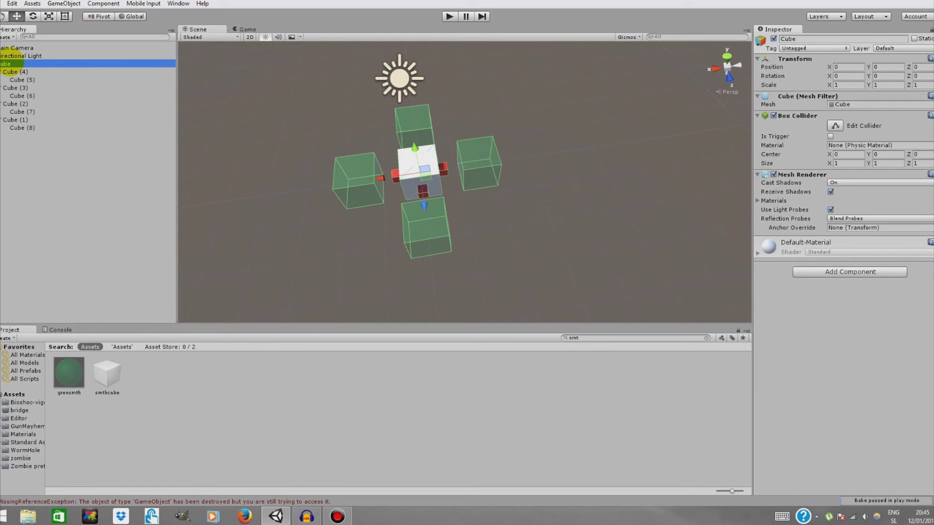
pyautogui.moveTo(15, 68); pyautogui.dragTo(106, 374)
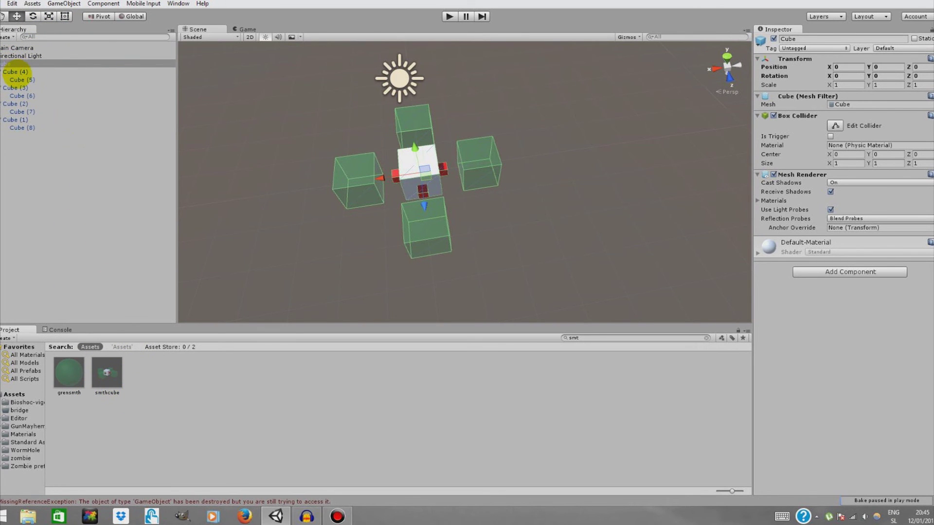
pyautogui.click(17, 79)
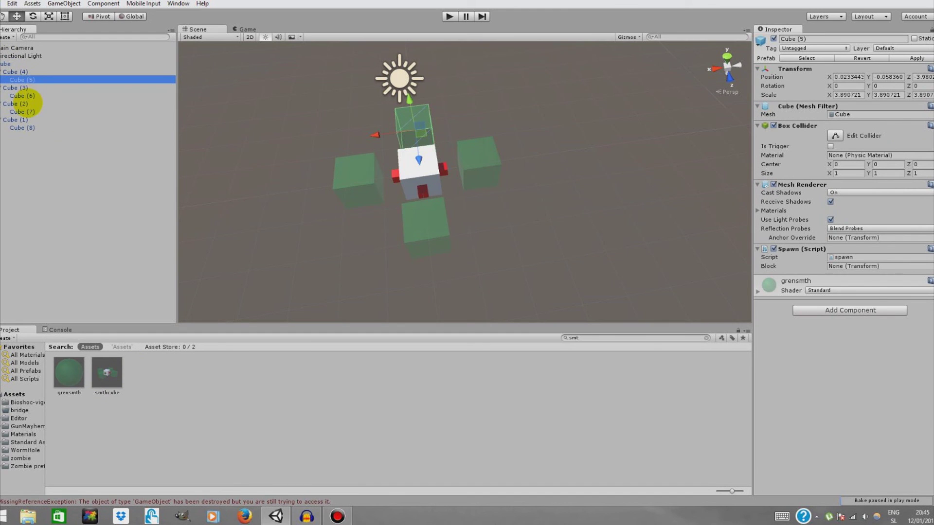
pyautogui.click(422, 226)
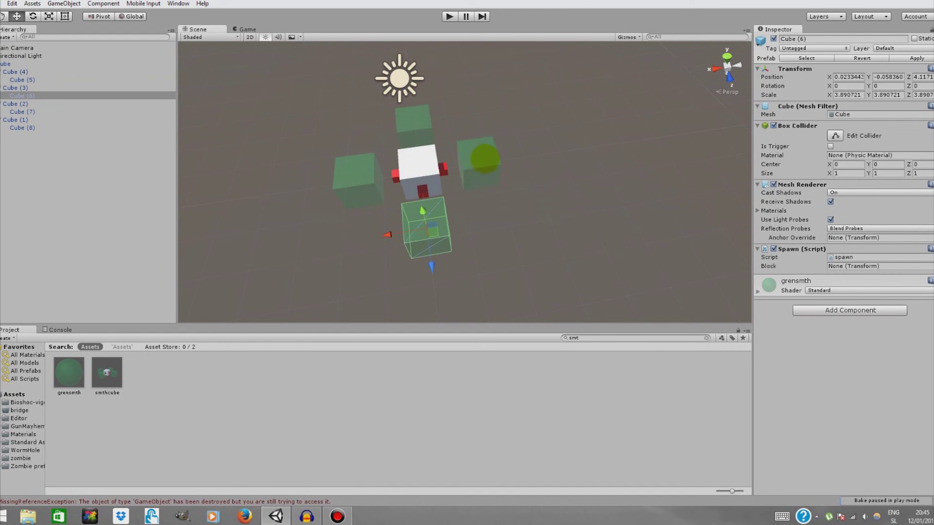
pyautogui.keyDown('shift'); pyautogui.click(484, 158); pyautogui.keyUp('shift')
pyautogui.keyDown('shift'); pyautogui.click(414, 124); pyautogui.keyUp('shift')
pyautogui.keyDown('shift'); pyautogui.click(346, 168); pyautogui.keyUp('shift')
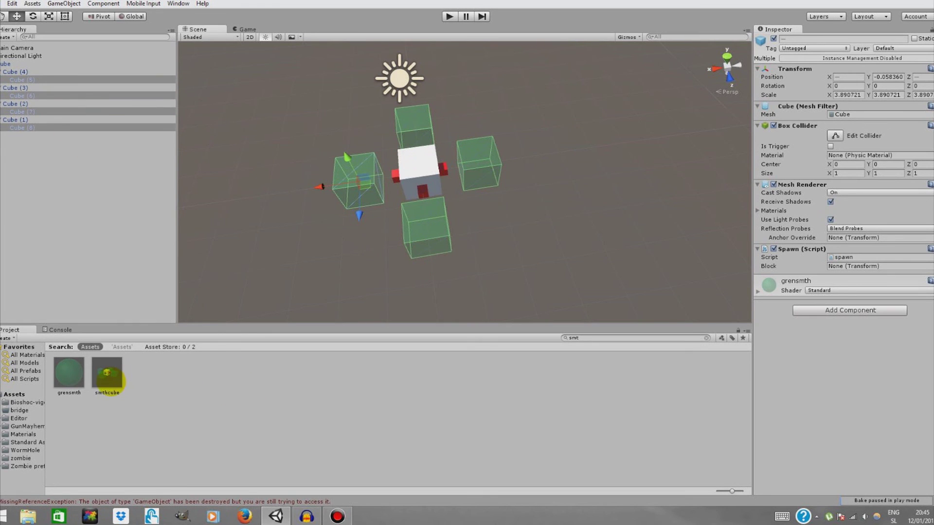
pyautogui.moveTo(111, 382); pyautogui.dragTo(838, 268)
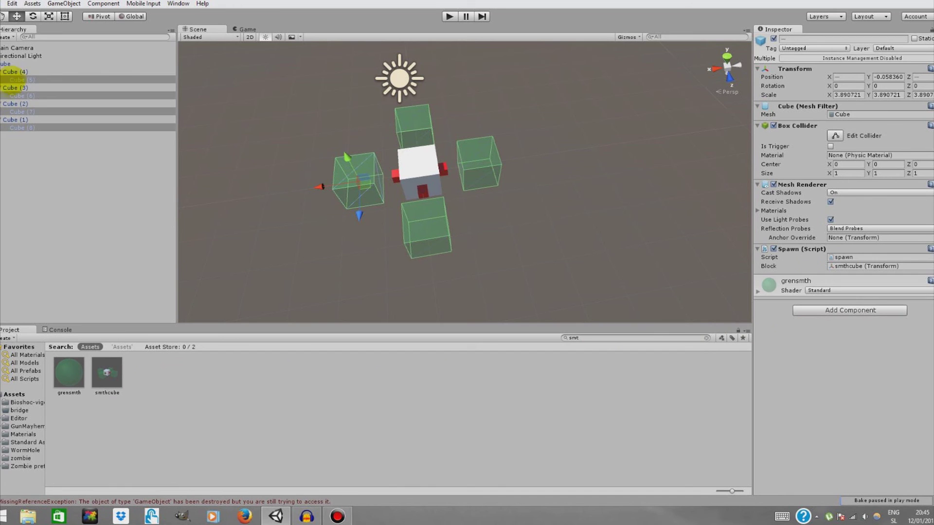
# - Update the smthcube prefab from the root Cube, and reassign smthcube as Block on Cube (5) through Cube (8)
pyautogui.click(9, 63)
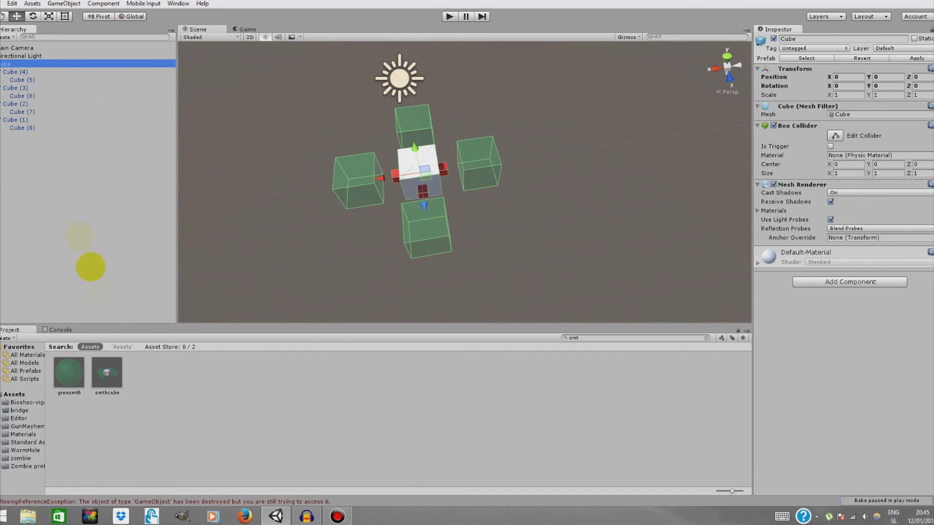
pyautogui.click(107, 389)
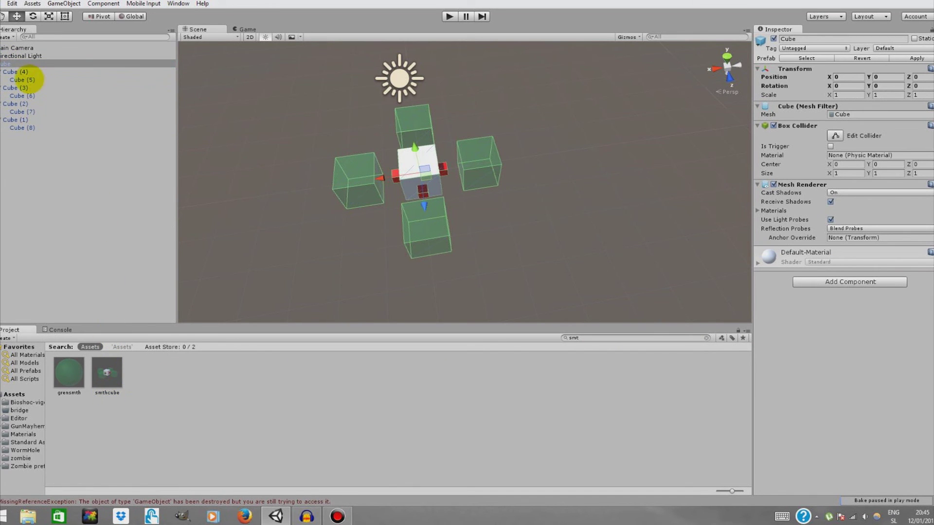
pyautogui.click(22, 80)
pyautogui.keyDown('ctrl'); pyautogui.click(35, 96); pyautogui.keyUp('ctrl')
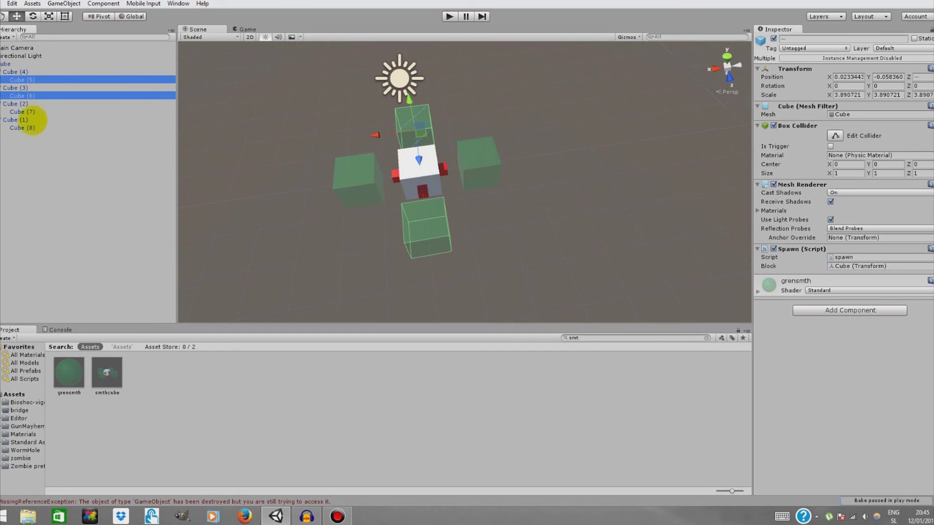
pyautogui.keyDown('ctrl'); pyautogui.click(29, 112); pyautogui.keyUp('ctrl')
pyautogui.keyDown('ctrl'); pyautogui.click(29, 127); pyautogui.keyUp('ctrl')
pyautogui.moveTo(107, 374); pyautogui.dragTo(867, 268)
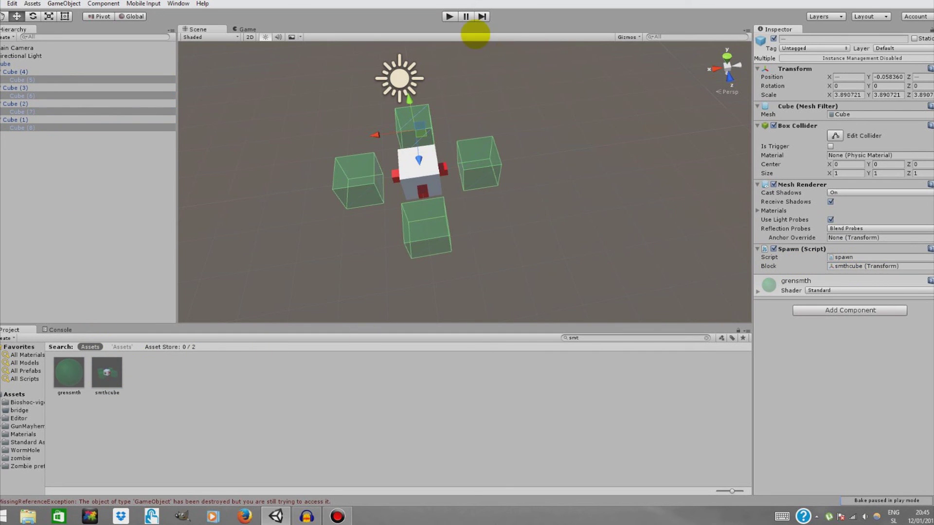
# - Move the Main Camera directly above the cube group, to about Y 7.36 and Z -0.09
pyautogui.click(15, 48)
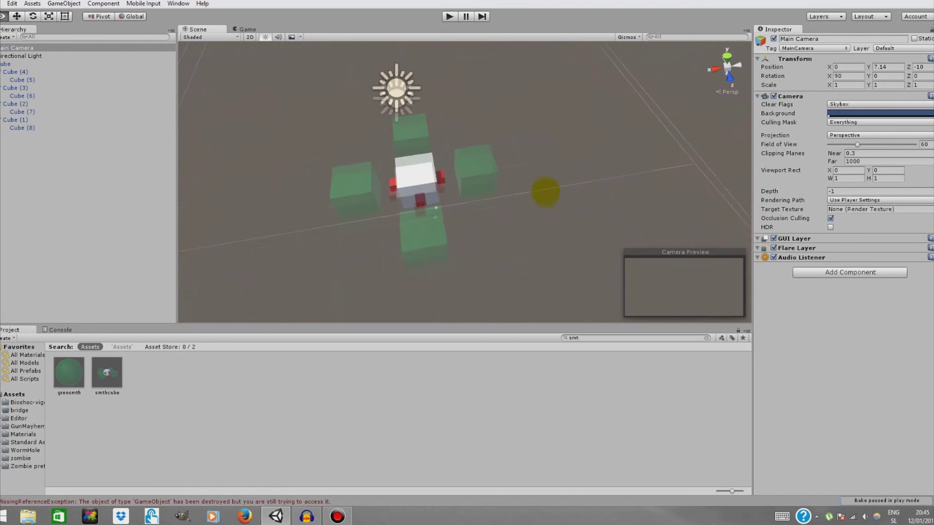
pyautogui.press('f')
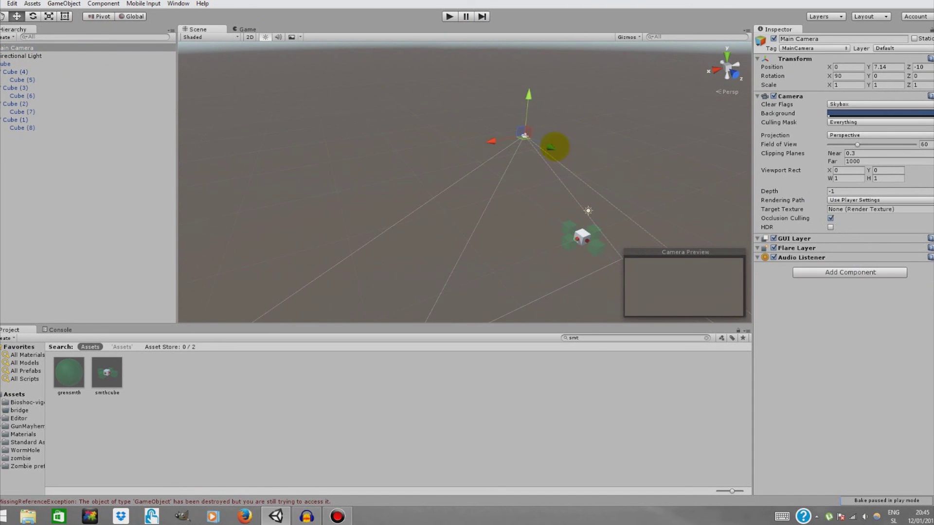
pyautogui.moveTo(552, 147); pyautogui.dragTo(606, 139)
pyautogui.click(608, 145)
pyautogui.click(599, 167)
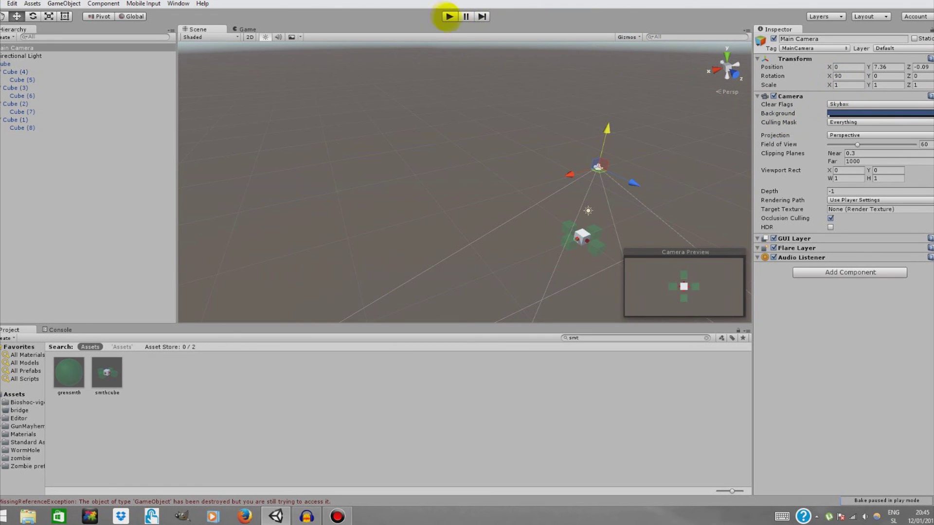
# - Run the game, spawn blocks from red side cubes of the original and a spawned block, and stop play mode
pyautogui.click(447, 16)
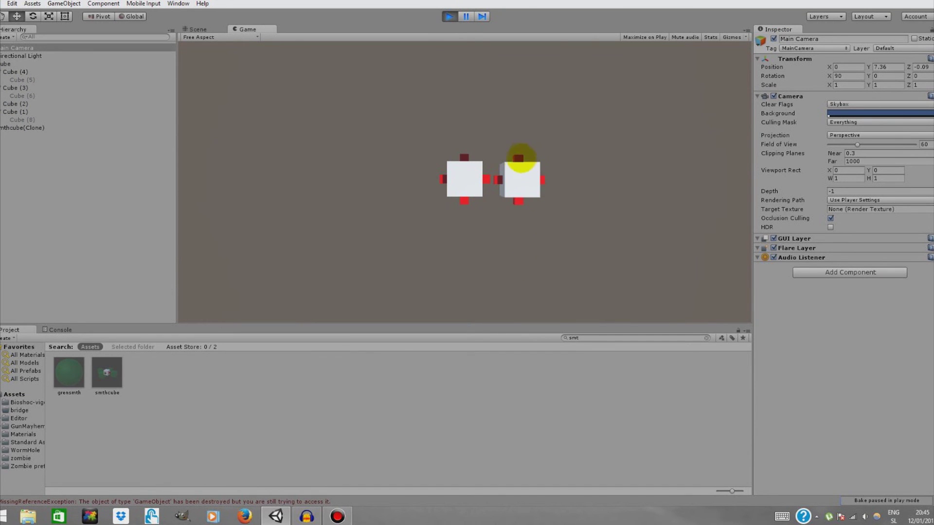
pyautogui.click(520, 209)
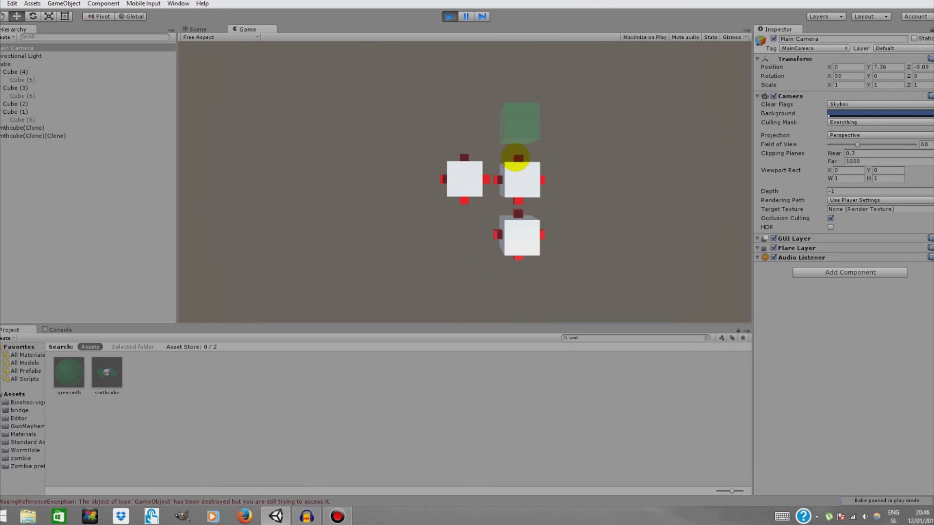
pyautogui.click(459, 158)
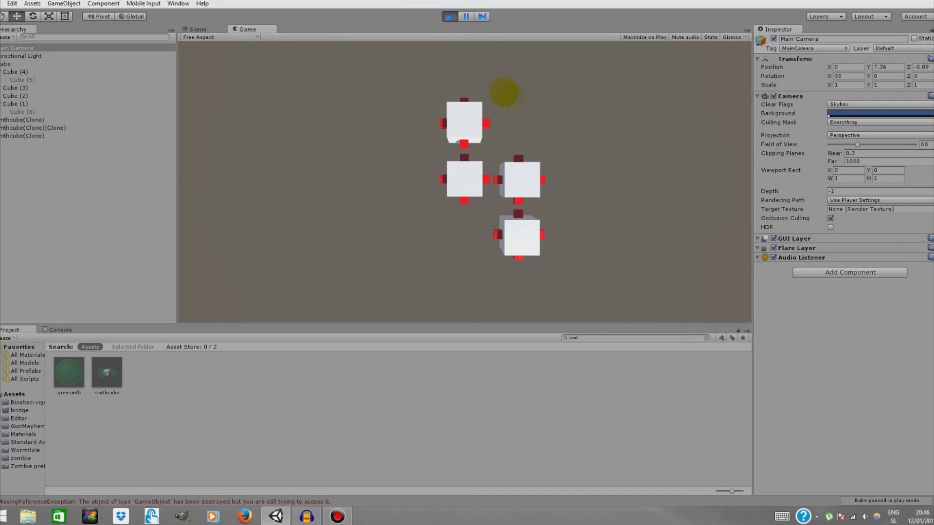
pyautogui.click(449, 17)
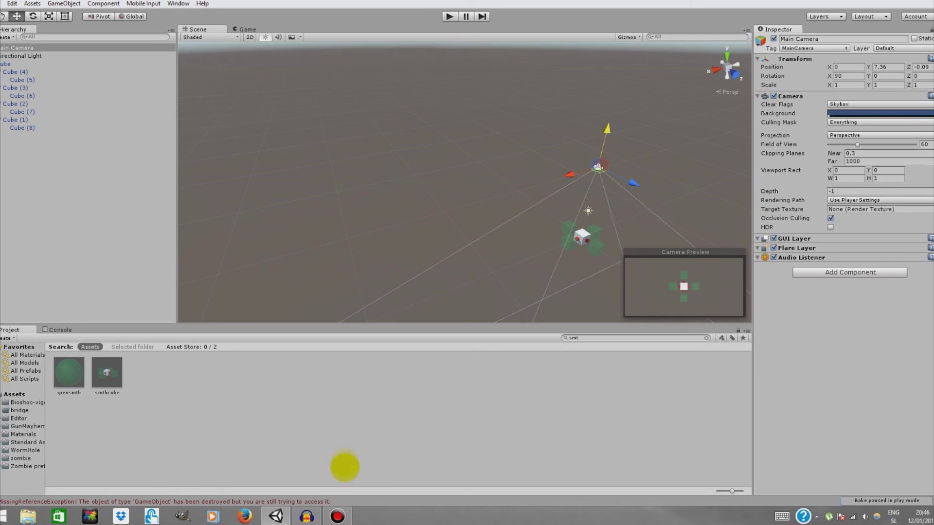
pyautogui.moveTo(338, 515)
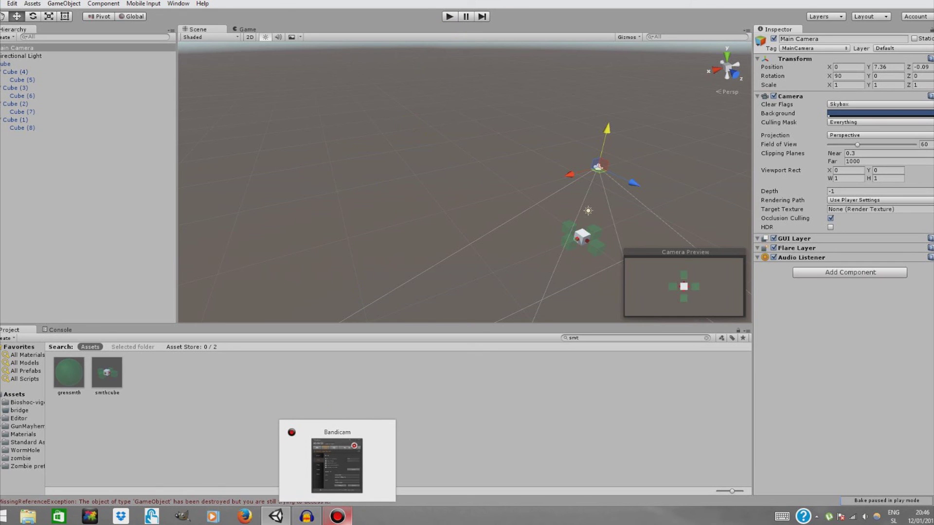